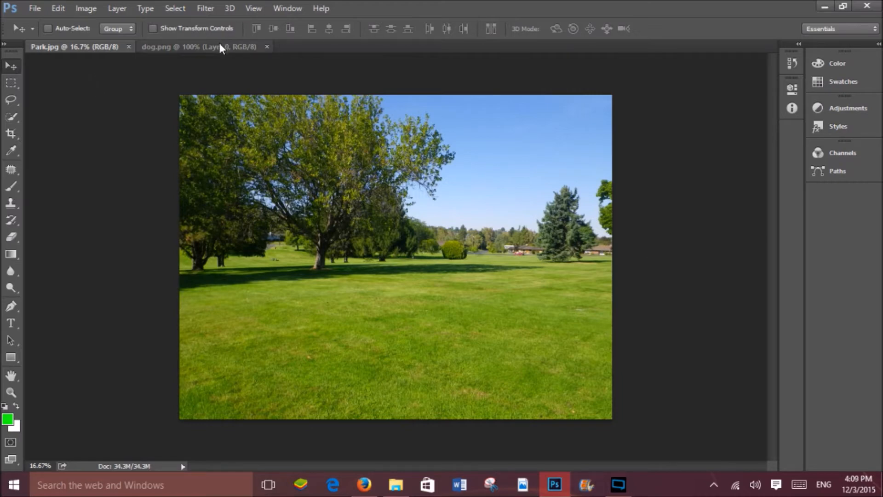
left_click(178, 48)
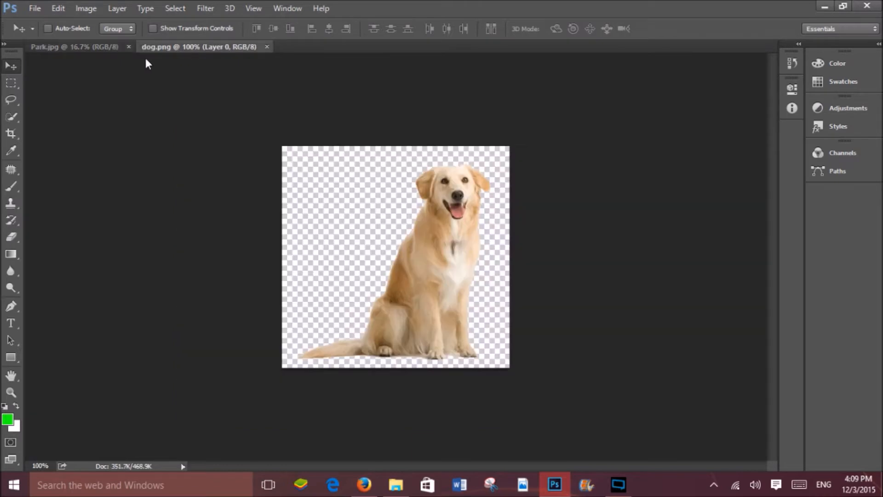
left_click(88, 48)
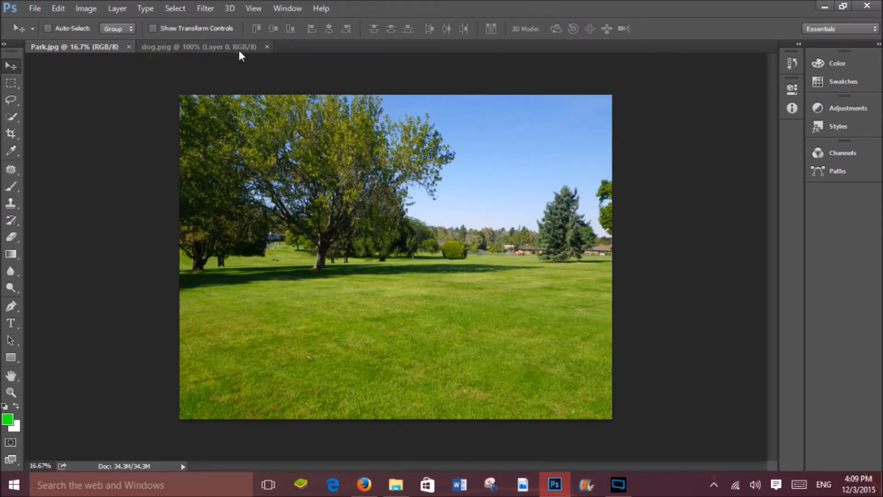
left_click(200, 46)
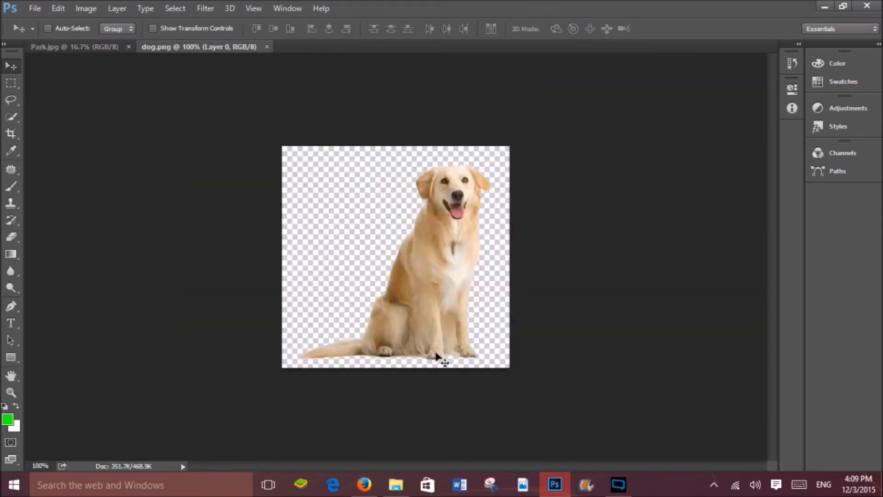
left_click(80, 42)
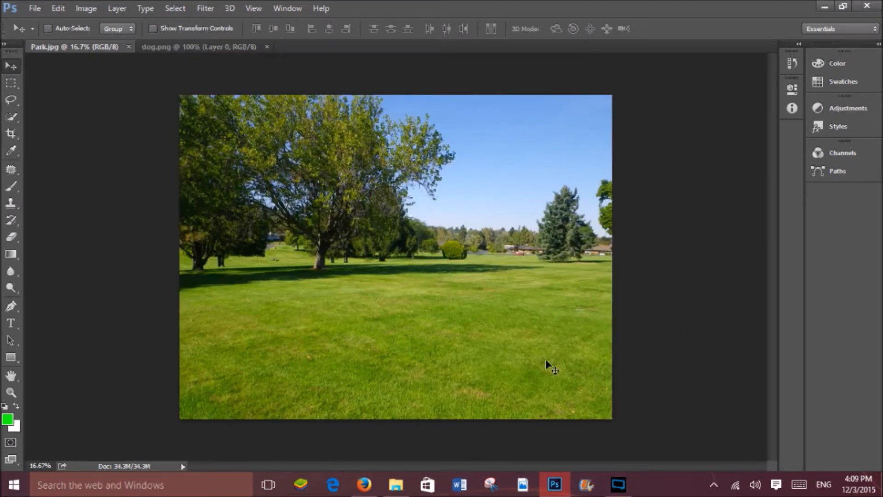
Copy the sitting dog from dog.png into Park.jpg, placing it on the lawn near the centre
left_click(208, 46)
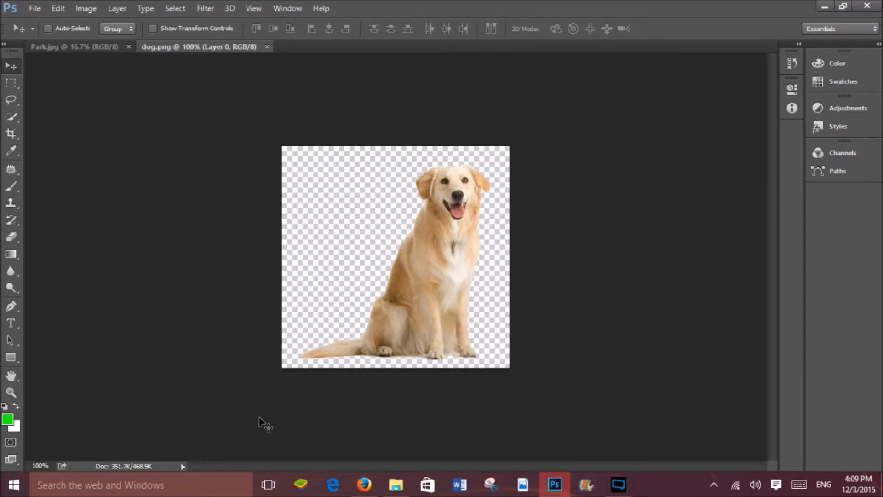
left_click_drag(418, 279, 450, 314)
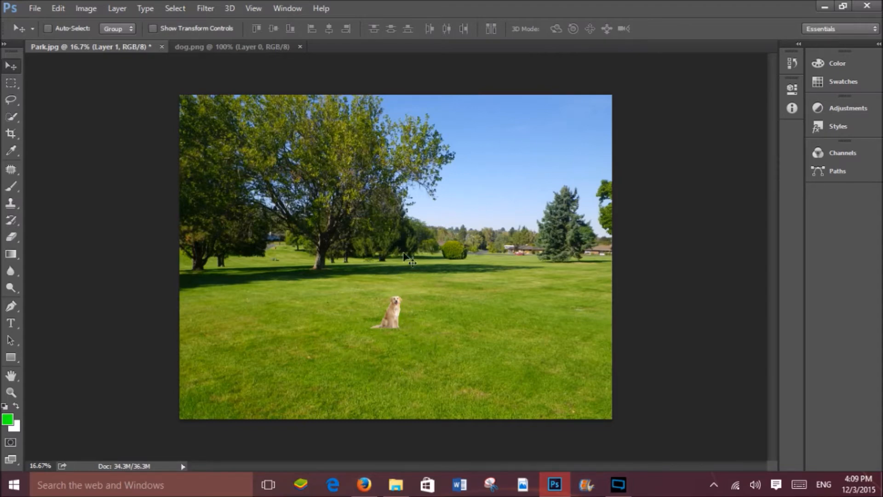
left_click(228, 45)
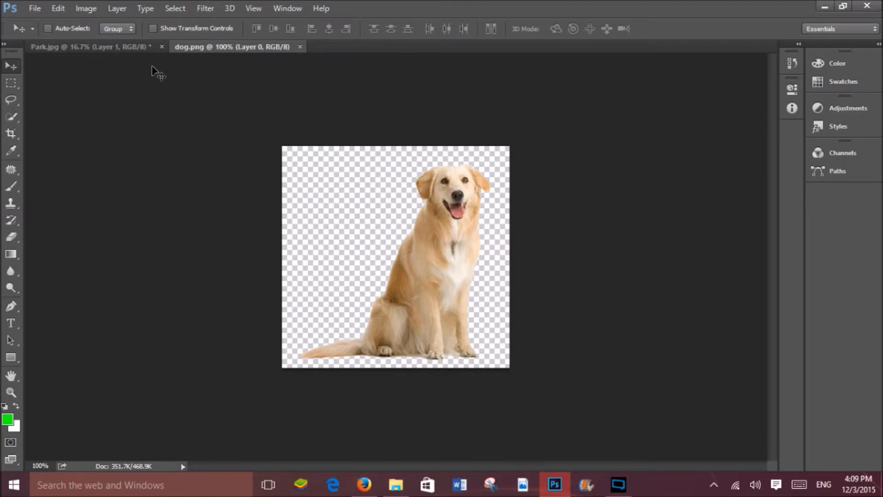
left_click(131, 49)
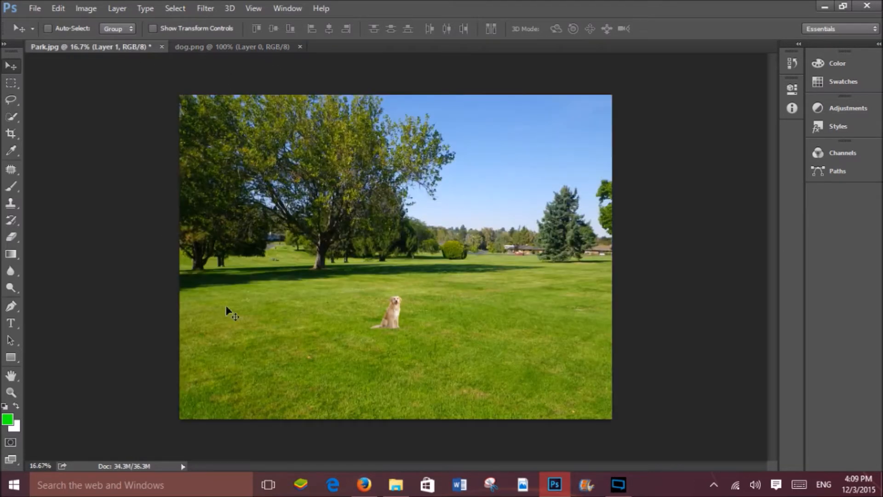
left_click(225, 47)
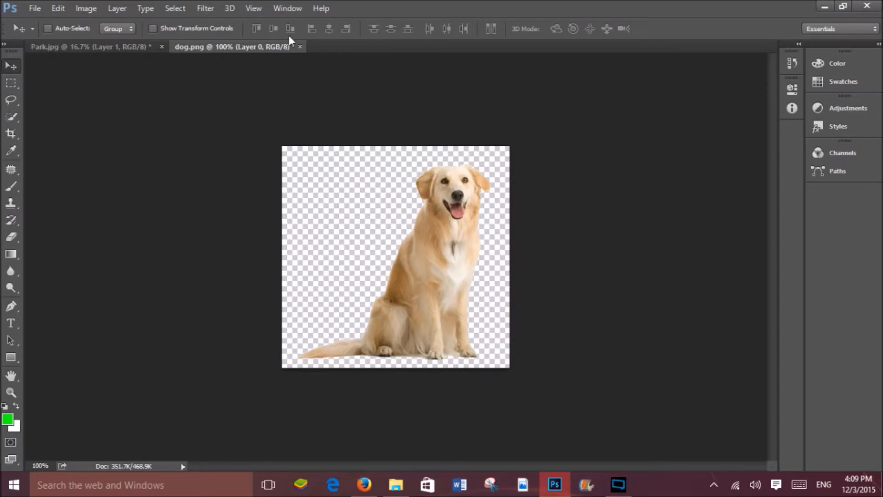
left_click(101, 45)
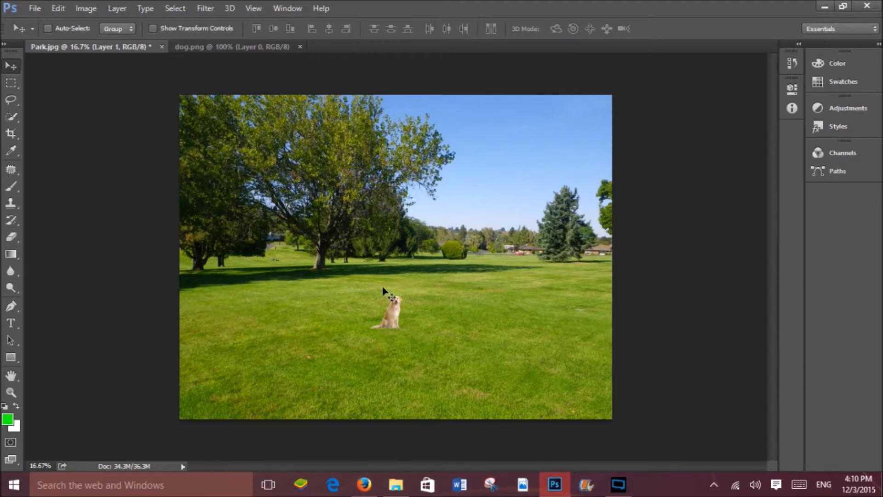
Enlarge the dog in Park.jpg with Free Transform to about 196% width and 177% height, and move it to the left side of the lawn
left_click(11, 116)
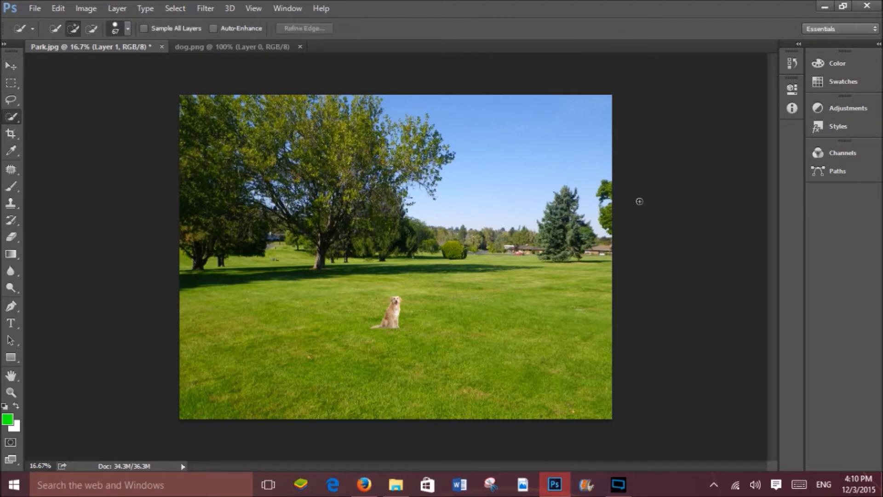
right_click(396, 310)
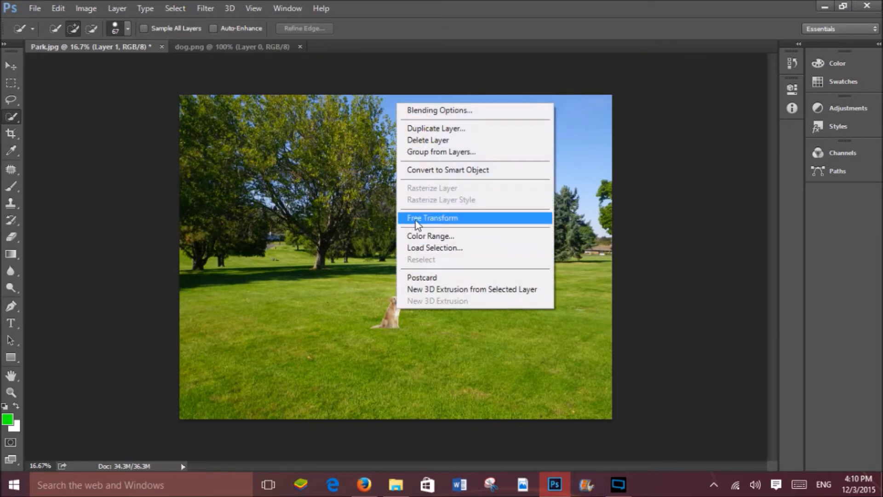
left_click(441, 217)
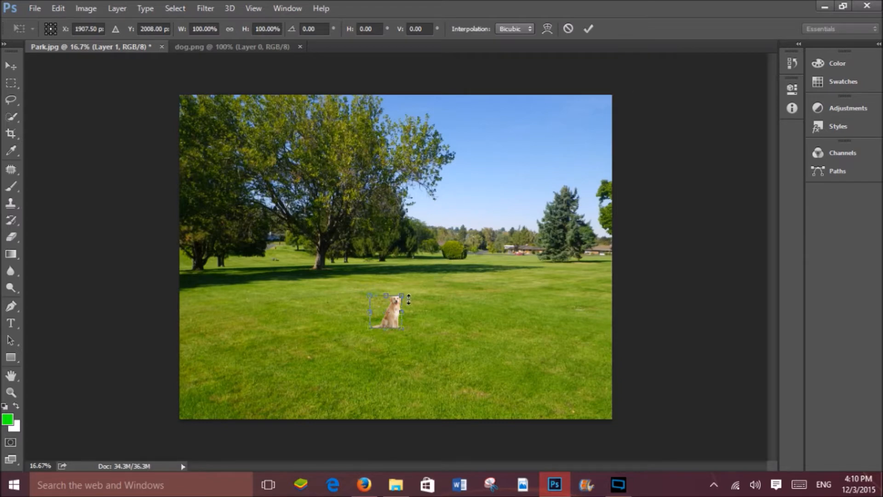
left_click_drag(401, 293, 432, 270)
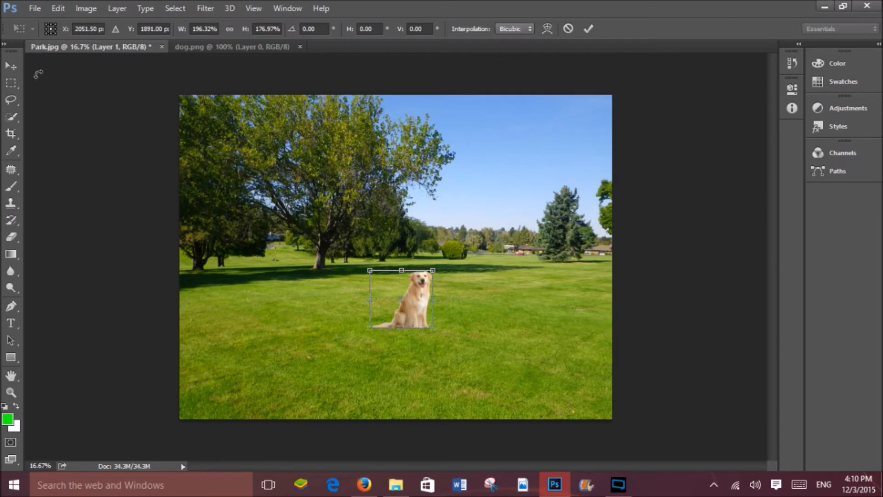
left_click(586, 32)
key("w")
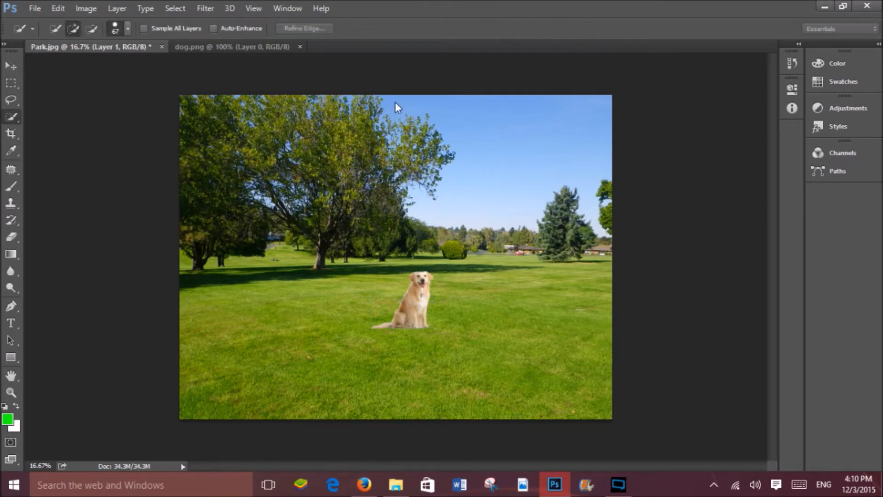
left_click(17, 67)
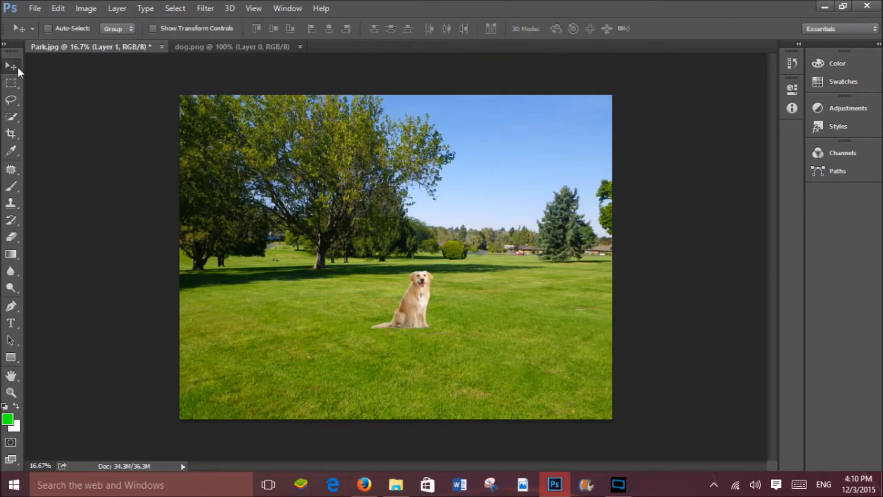
left_click_drag(412, 294, 254, 298)
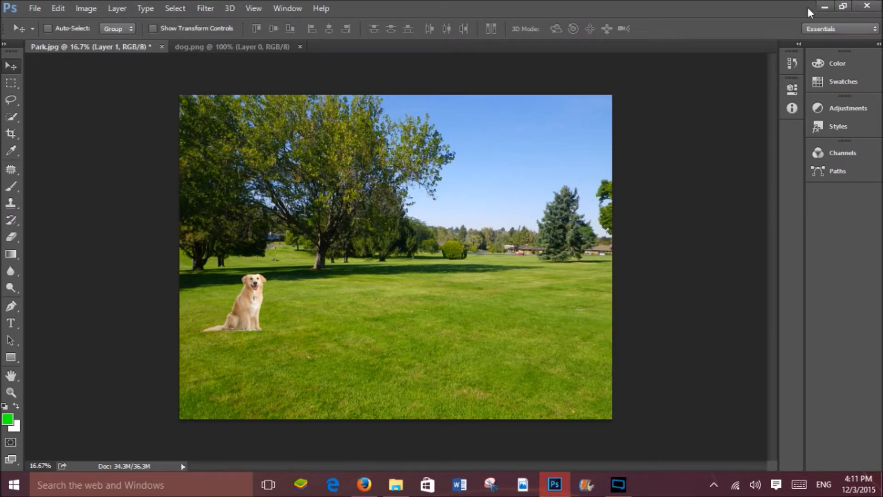
Close the dog.png and Park.jpg documents
left_click(300, 46)
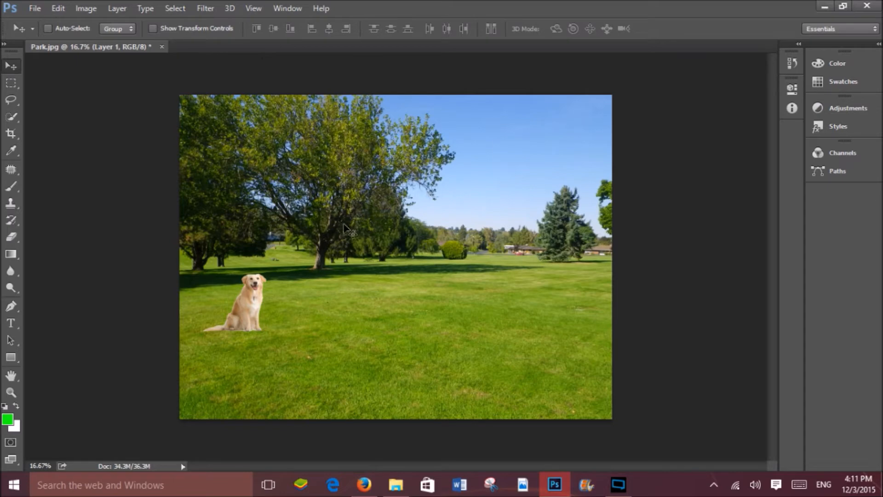
left_click(162, 47)
left_click(444, 191)
Open the park1.jpg picture from the Desktop folder
left_click(35, 9)
left_click(31, 11)
left_click(40, 35)
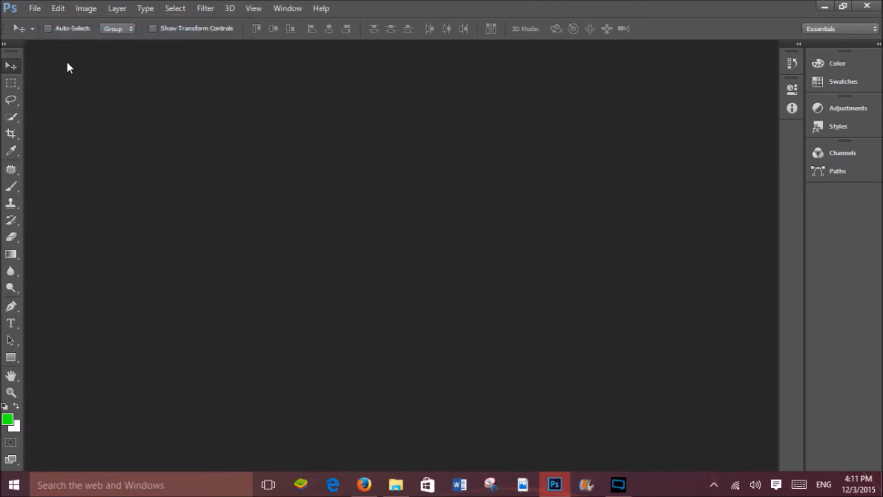
scroll(345, 165, "down", 3)
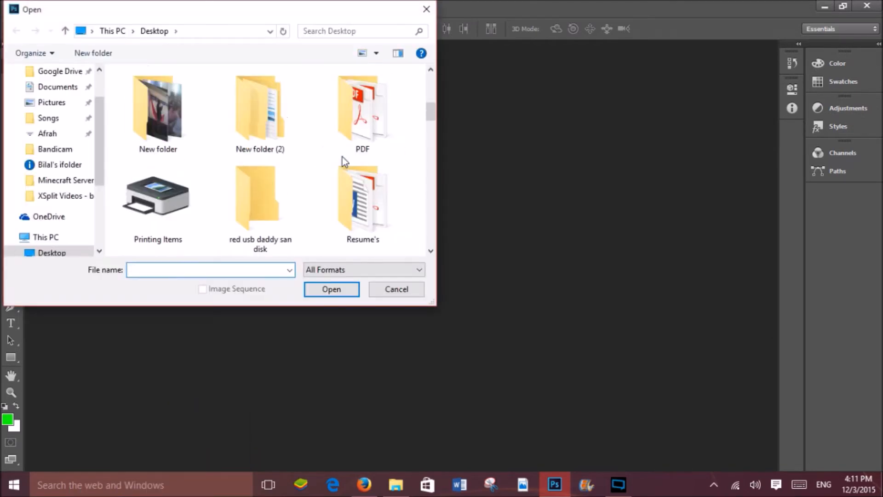
scroll(342, 158, "down", 8)
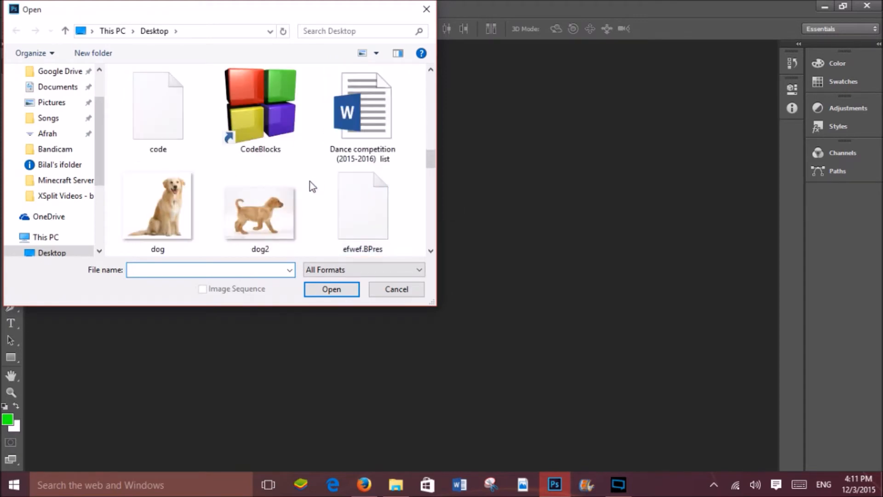
left_click(284, 208)
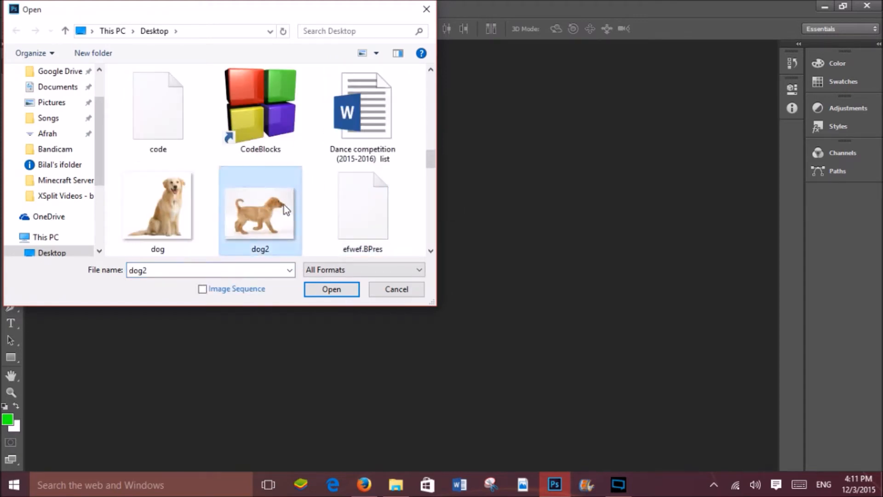
scroll(253, 206, "up", 10)
scroll(247, 169, "down", 4)
scroll(247, 167, "down", 12)
left_click(349, 213)
left_click(348, 291)
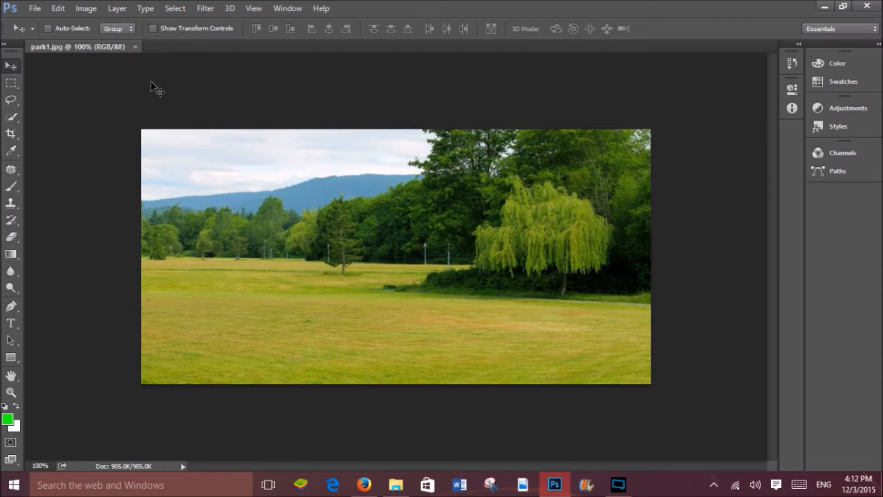
Open the dog2 picture of the walking puppy from the Desktop folder alongside park1.jpg
left_click(34, 9)
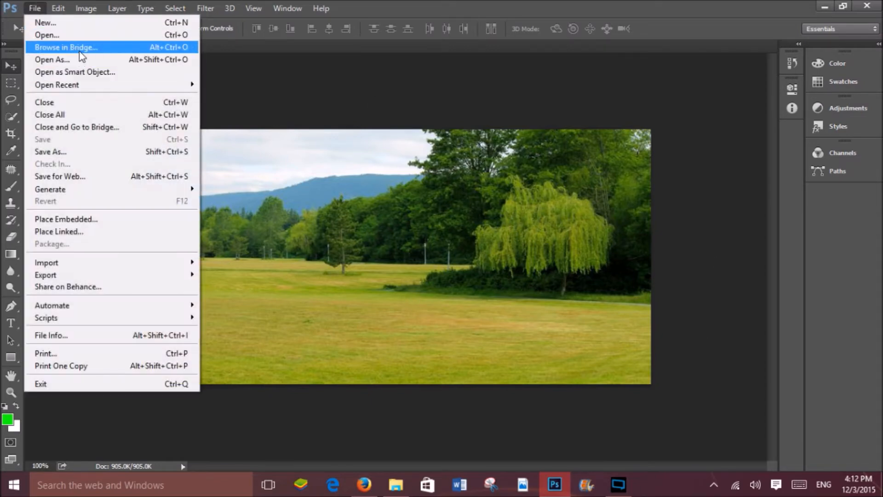
left_click(70, 37)
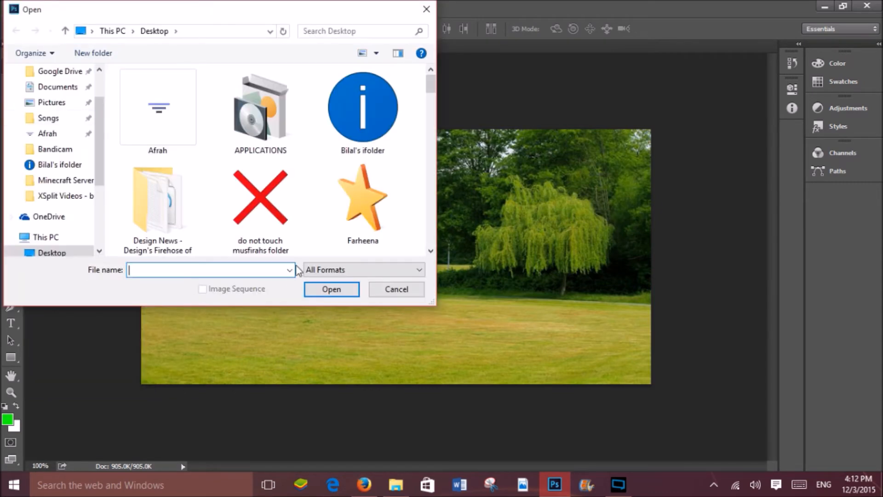
scroll(319, 235, "down", 3)
scroll(313, 234, "down", 6)
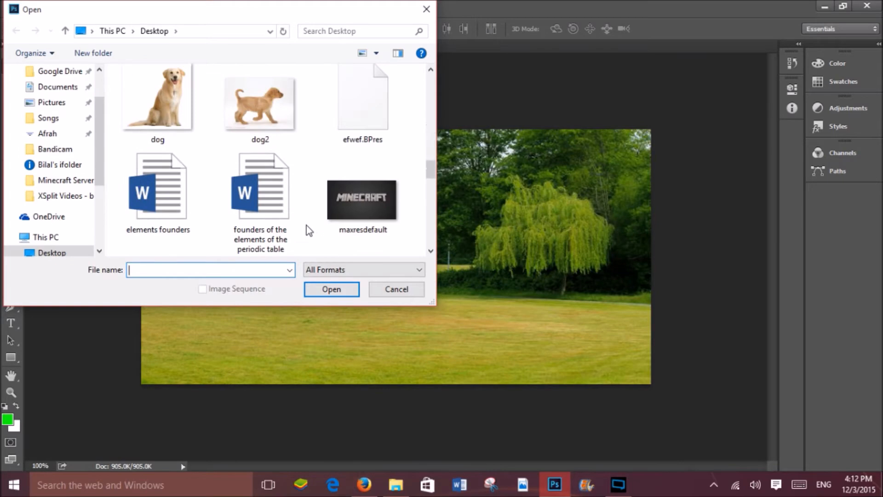
left_click(260, 120)
left_click(352, 294)
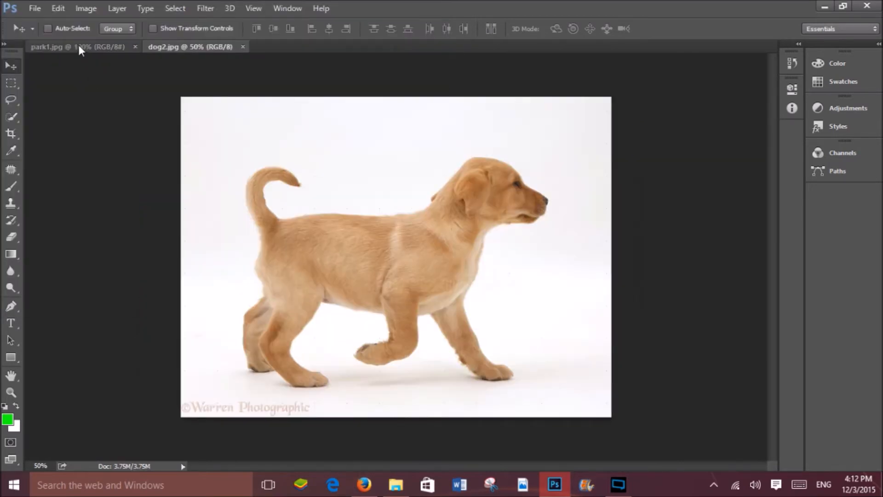
Try to move the puppy image in dog2.jpg with the Move tool
left_click(78, 45)
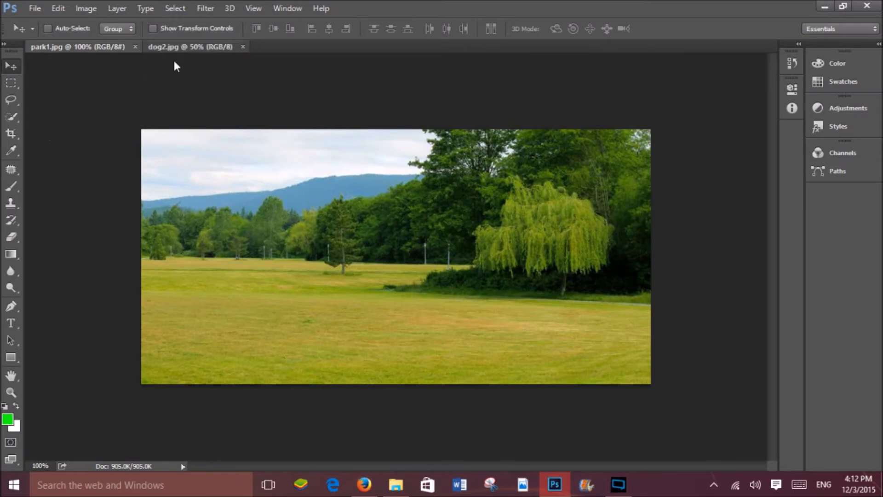
left_click(177, 46)
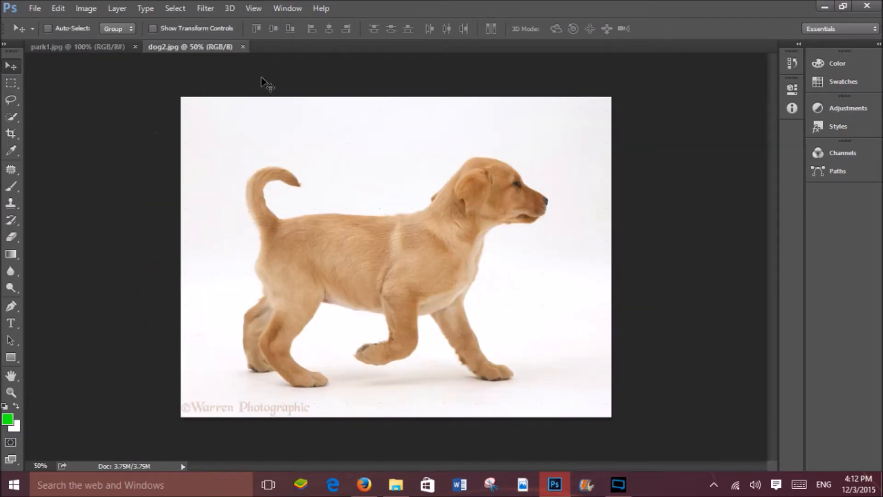
left_click_drag(424, 192, 391, 270)
left_click(434, 192)
Select the willow and the trees around it in park1.jpg with the Quick Selection tool, and clear that selection
left_click(84, 50)
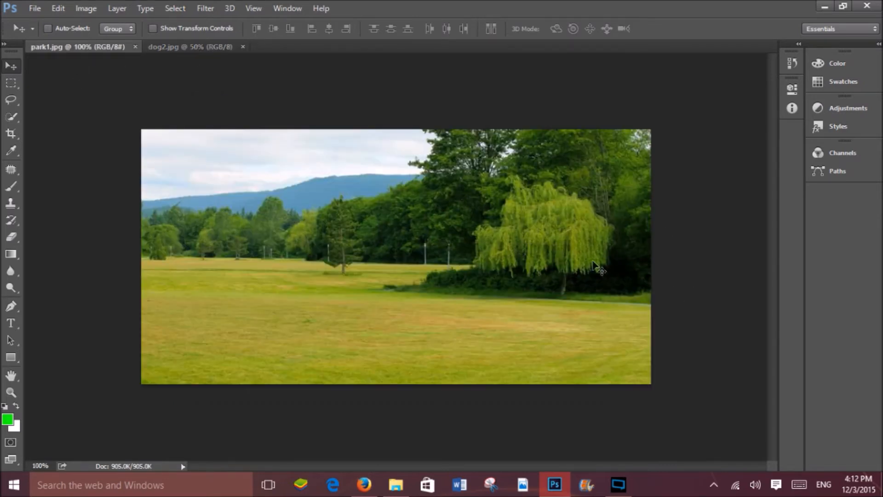
left_click(17, 118)
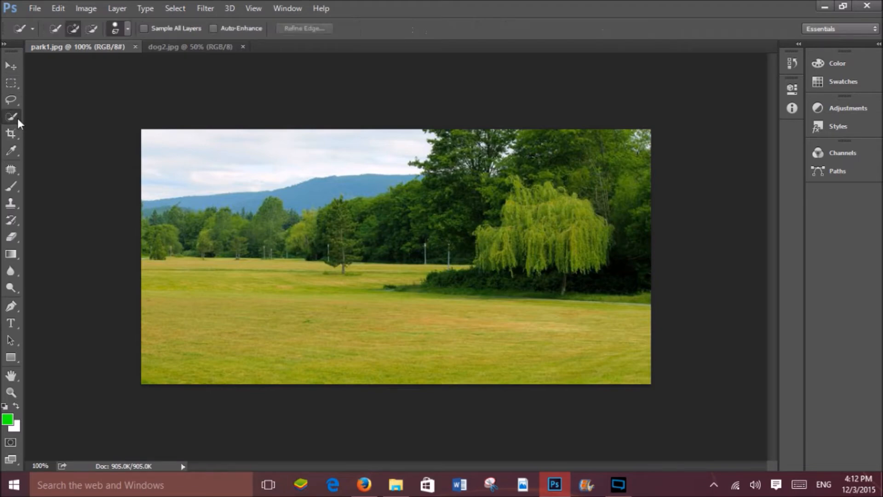
mouse_move(548, 200)
left_mouse_down()
mouse_move(529, 184)
mouse_move(515, 202)
mouse_move(521, 233)
mouse_move(511, 258)
mouse_move(493, 253)
mouse_move(502, 267)
mouse_move(478, 237)
mouse_move(566, 258)
mouse_move(586, 232)
mouse_move(588, 243)
mouse_move(557, 239)
mouse_move(523, 182)
left_mouse_up()
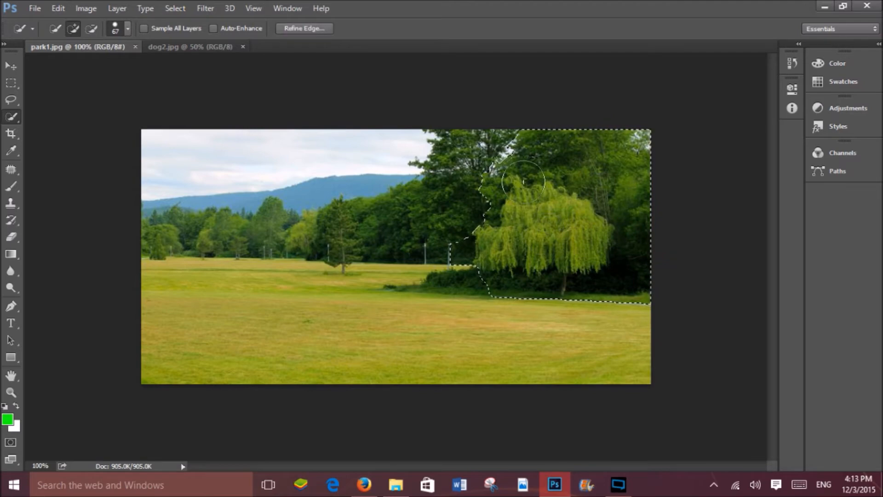
key("ctrl+d")
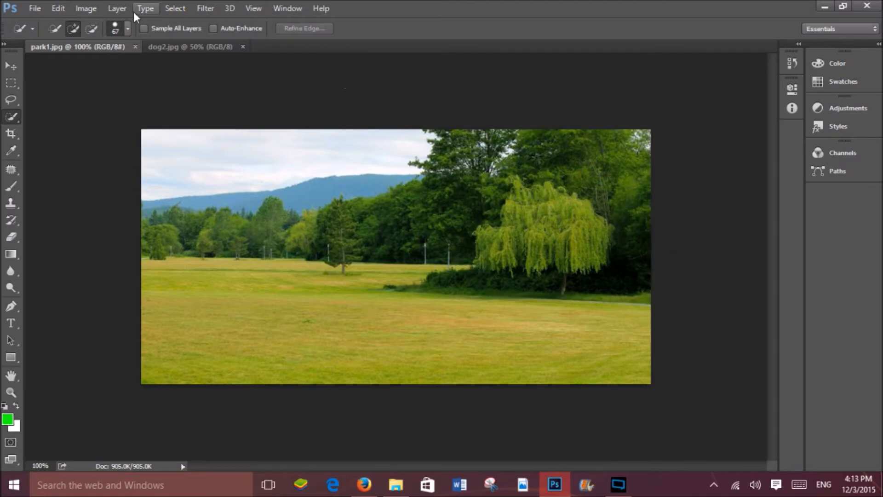
Select the willow's crown in park1.jpg with the Quick Selection tool at a brush size of 25 px
left_click(126, 29)
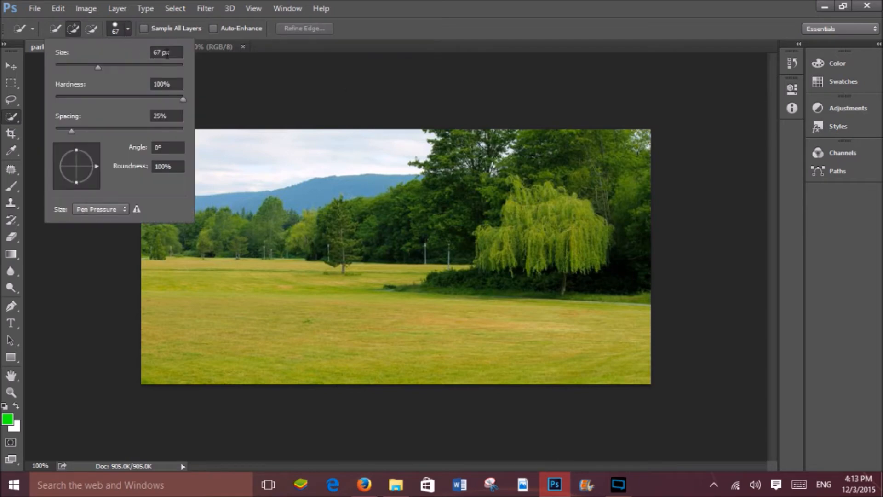
left_click_drag(98, 68, 94, 69)
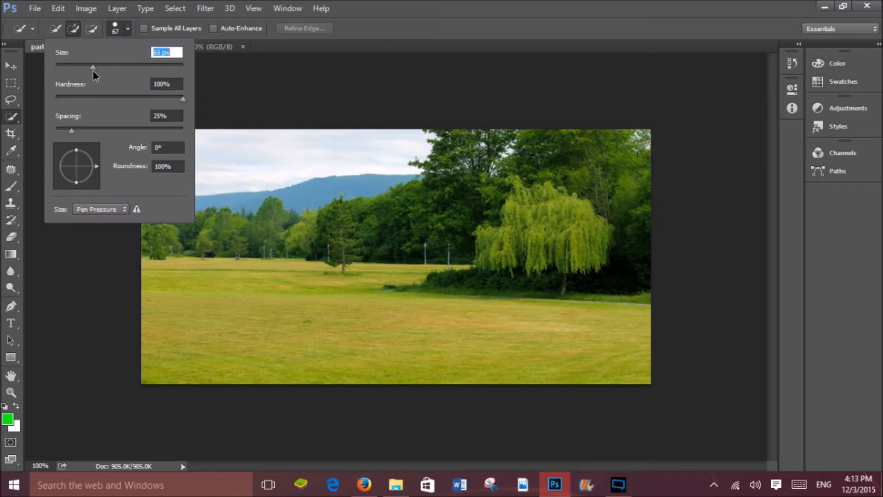
left_click(518, 195)
mouse_move(543, 201)
left_mouse_down()
mouse_move(580, 222)
mouse_move(588, 241)
left_mouse_up()
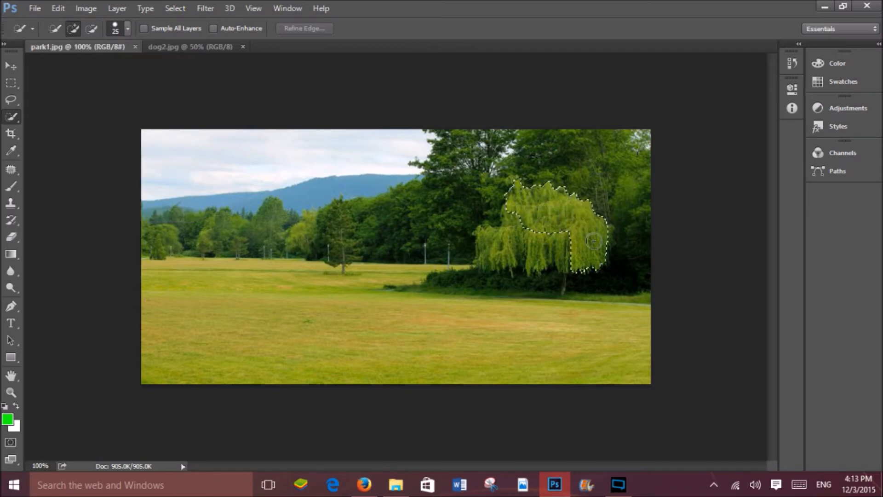
mouse_move(599, 229)
left_mouse_down()
mouse_move(584, 257)
mouse_move(559, 261)
mouse_move(489, 243)
mouse_move(483, 266)
left_mouse_up()
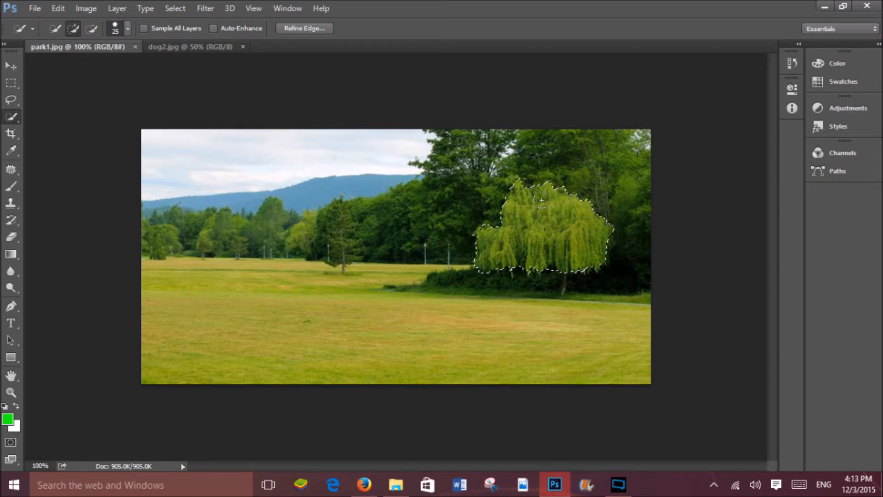
Fill the selected willow crown using Content-Aware contents
key("shift+F5")
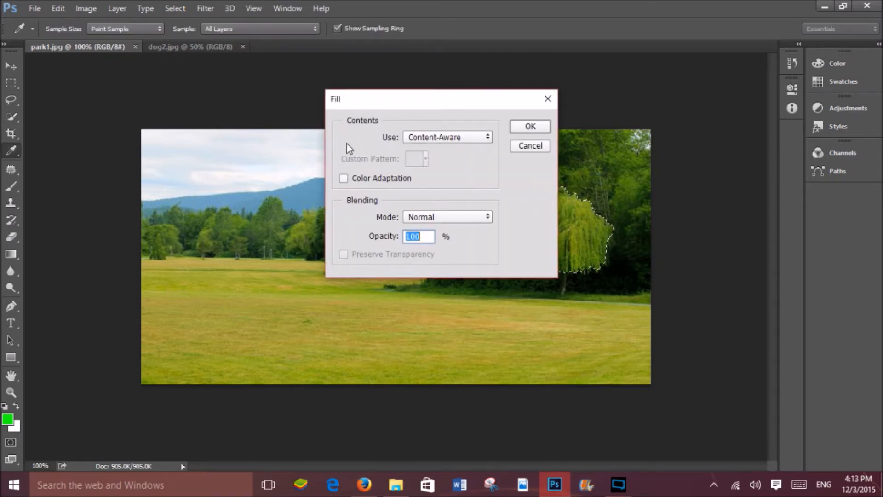
left_click(478, 136)
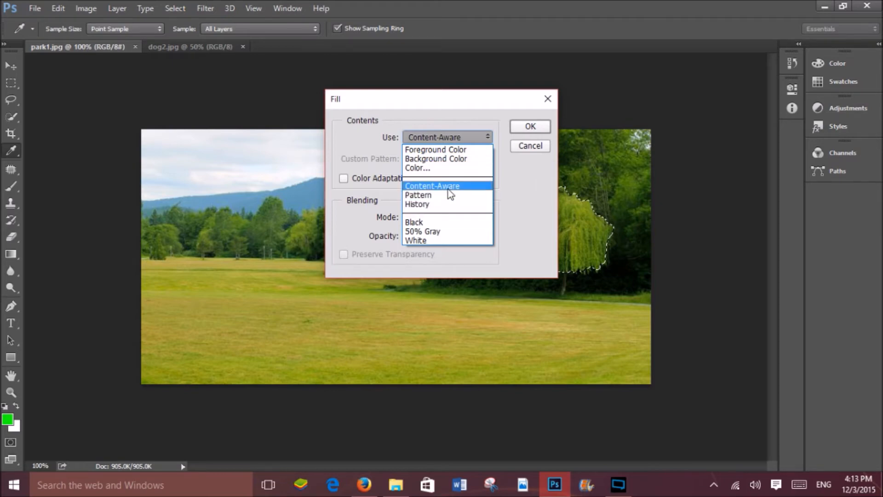
left_click(449, 168)
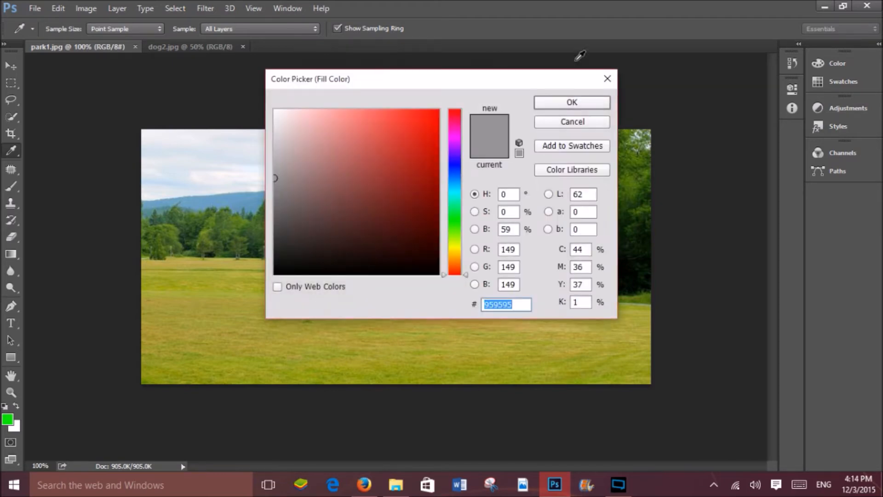
left_click(604, 80)
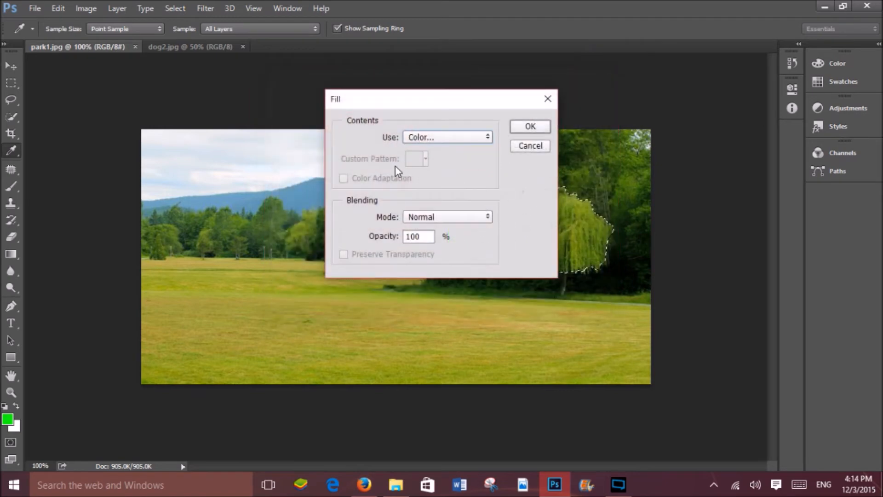
left_click(453, 137)
left_click(455, 186)
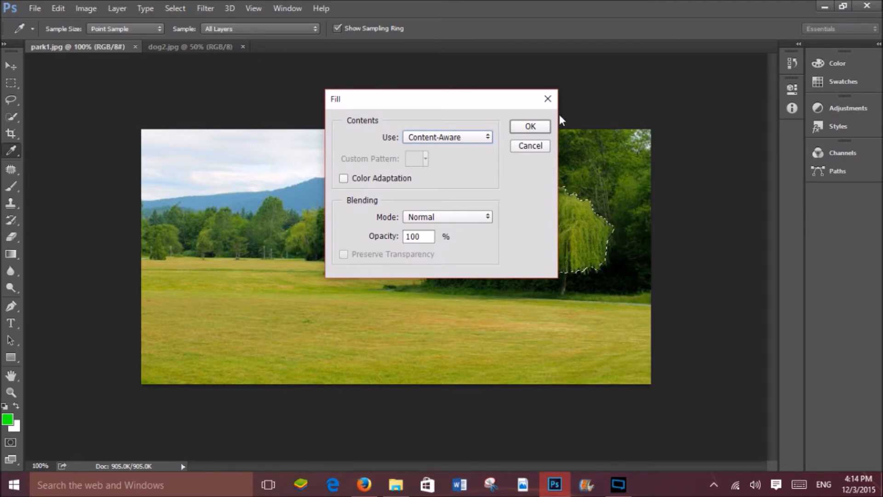
left_click(530, 126)
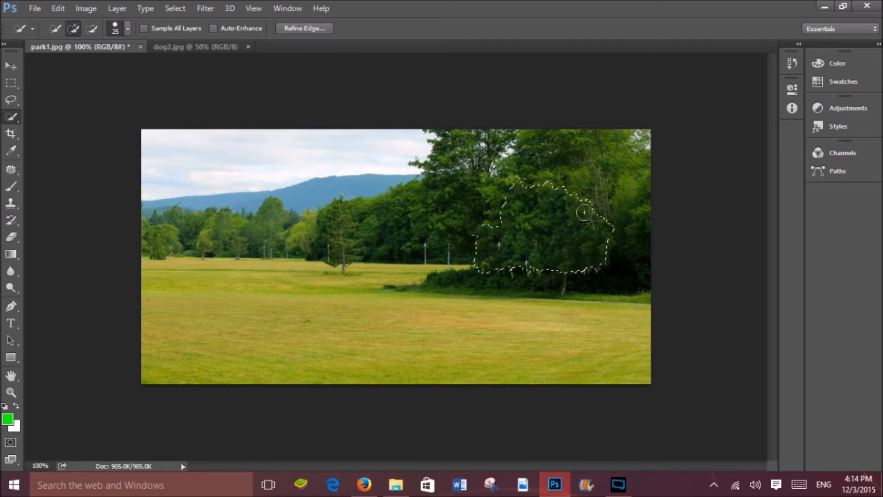
Deselect the filled area, try a Quick Selection over the trees there, and clear that selection too
right_click(544, 245)
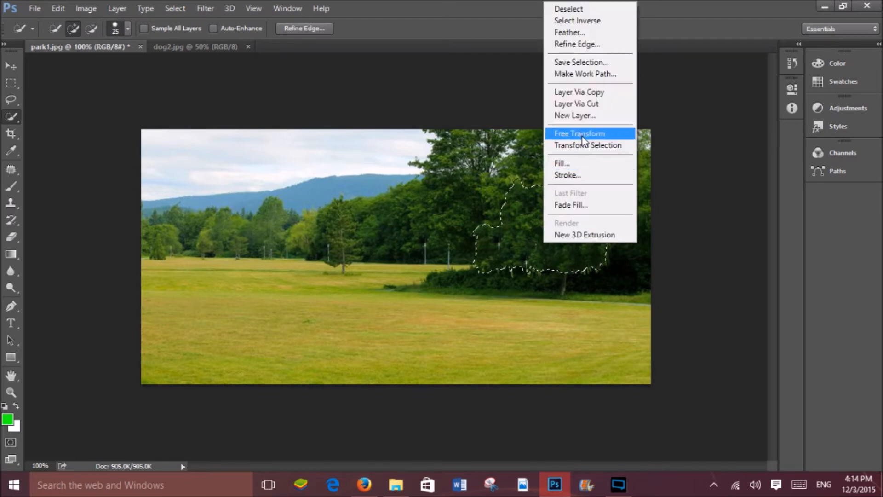
left_click(616, 9)
mouse_move(511, 187)
left_mouse_down()
mouse_move(499, 226)
mouse_move(532, 199)
mouse_move(594, 194)
mouse_move(609, 225)
left_mouse_up()
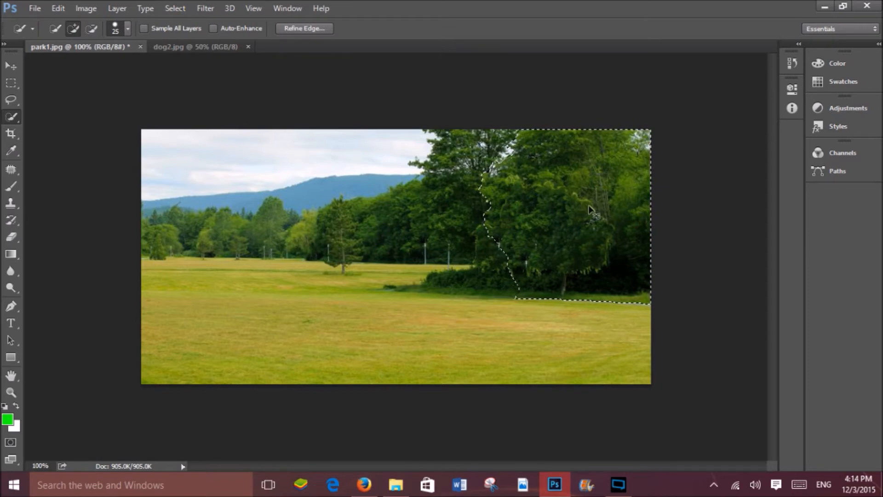
key("ctrl+d")
key("ctrl+z")
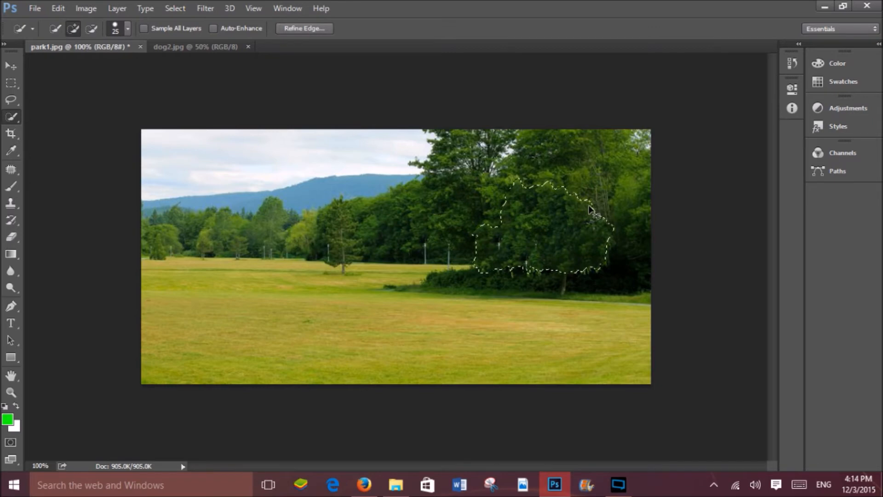
key("ctrl+alt+z")
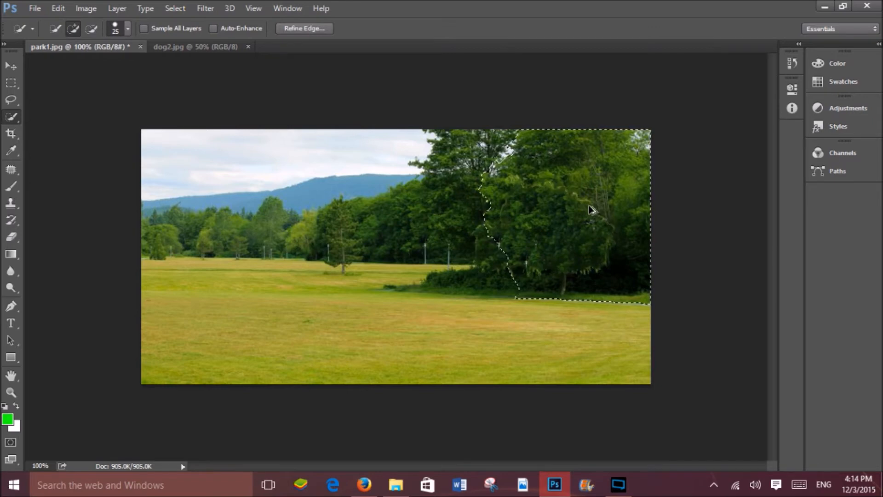
key("ctrl+alt+z")
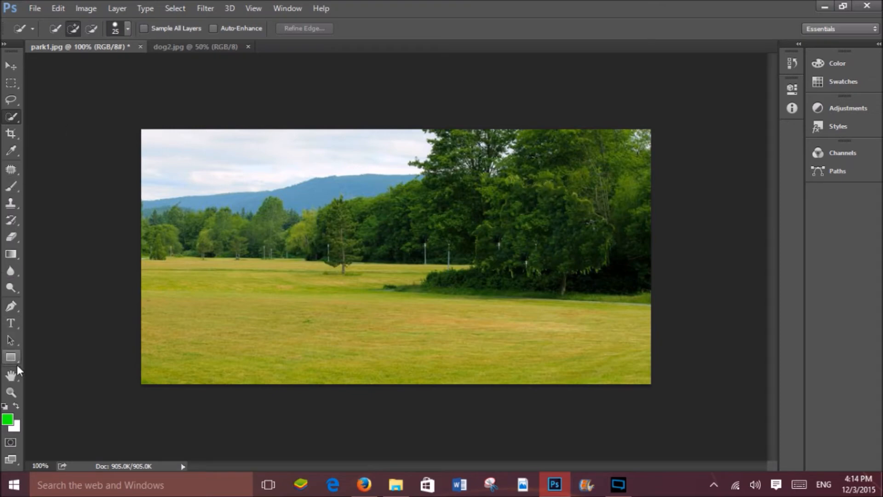
Inspect the filled area at 200% zoom, and undo the Content-Aware fill, leaving the willow deselected in a fit-to-screen view
left_click(9, 393)
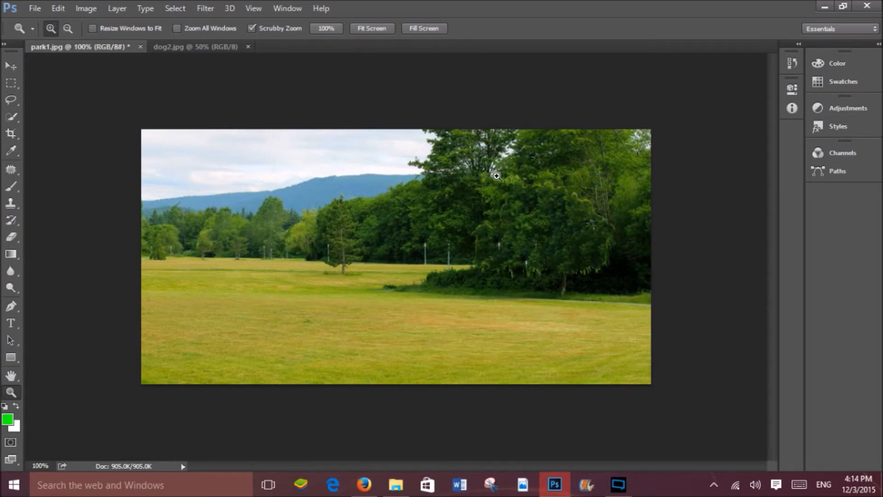
left_click(559, 184)
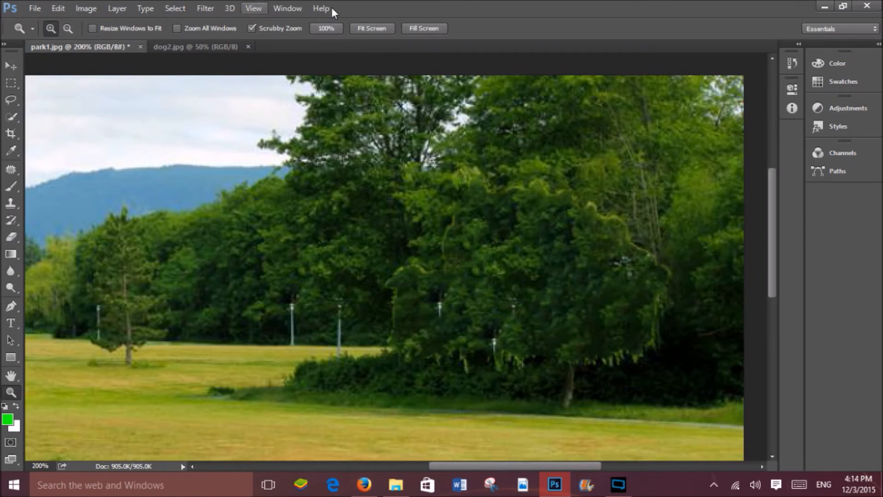
left_click(374, 30)
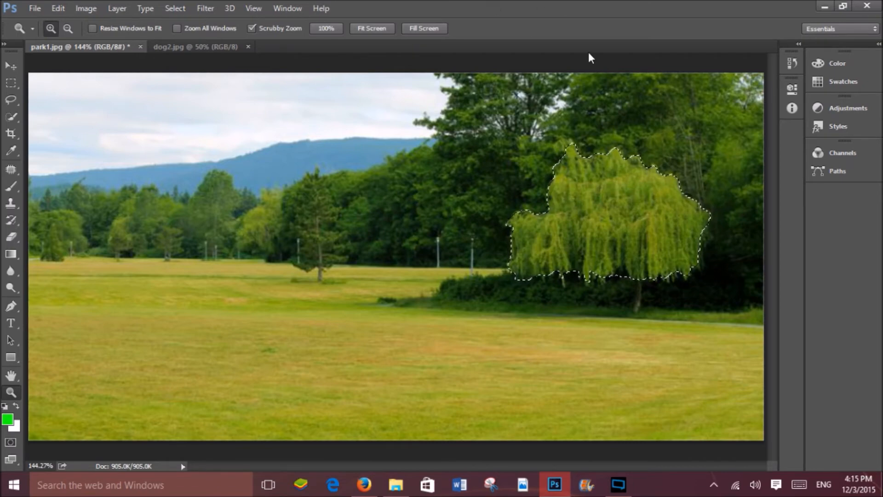
key("ctrl+d")
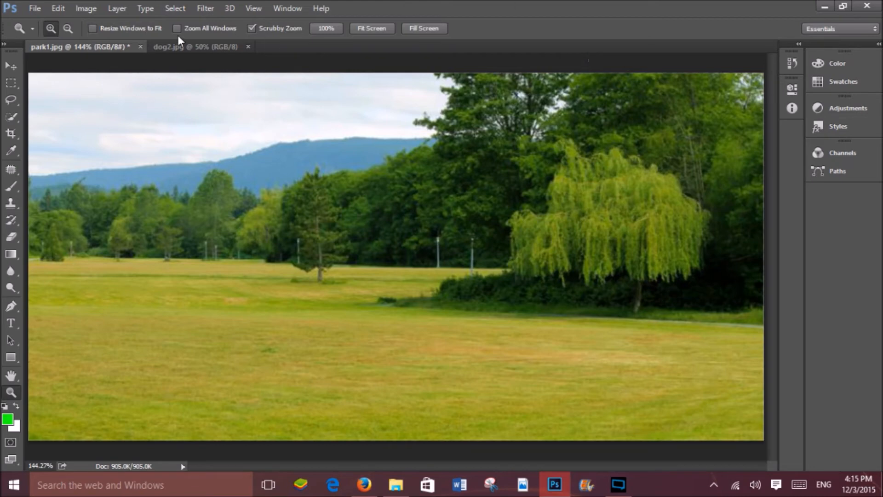
Try to select the willow crown with the Quick Selection tool at 25 px, and clear the selection
left_click(10, 118)
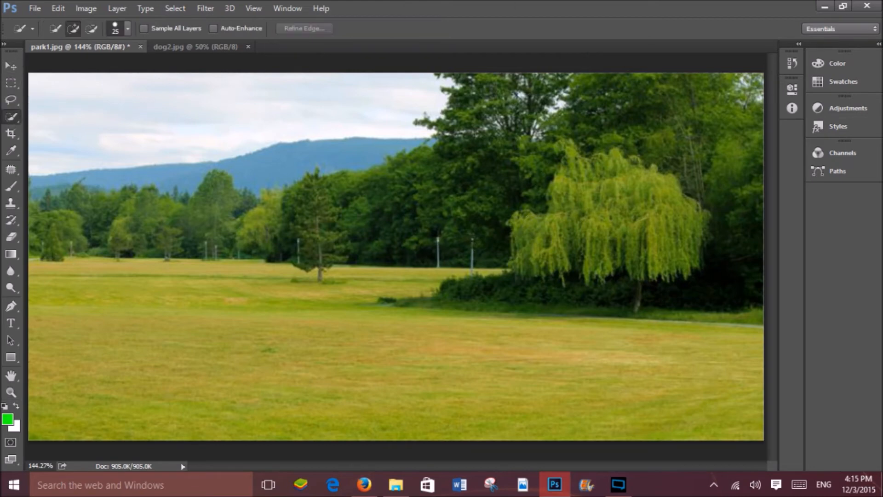
mouse_move(512, 221)
left_mouse_down()
mouse_move(515, 269)
mouse_move(656, 255)
mouse_move(691, 240)
mouse_move(701, 220)
mouse_move(671, 184)
left_mouse_up()
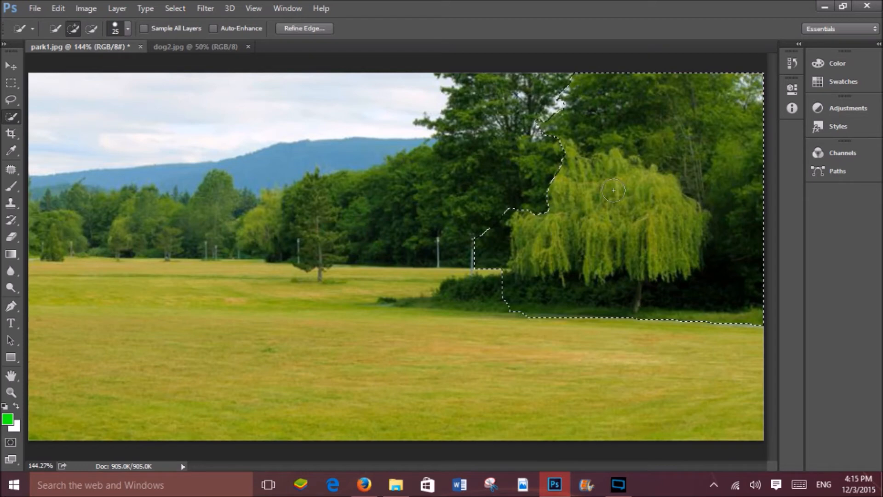
key("ctrl+d")
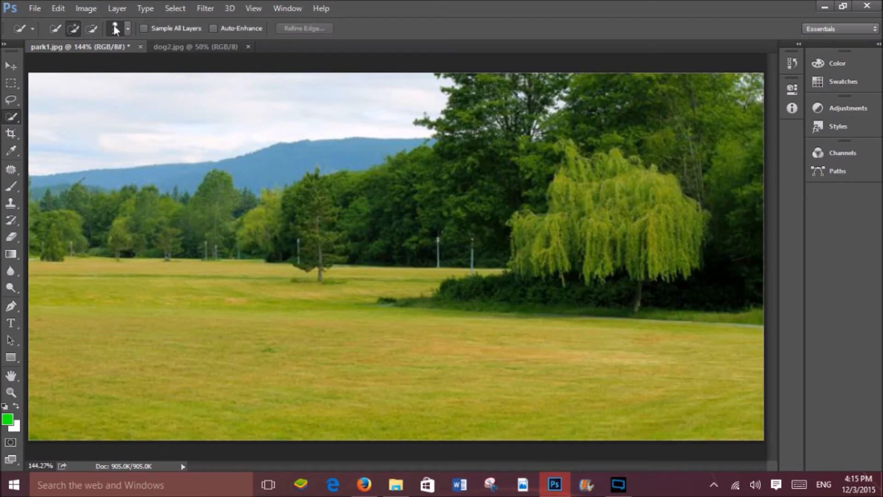
Reduce the Quick Selection brush to 14 px, try twice to select the willow, and clear each selection
left_click(127, 30)
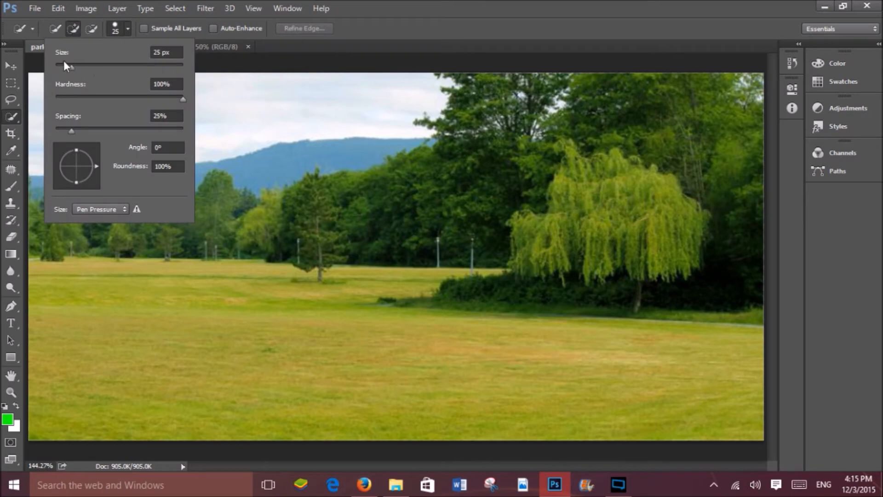
left_click_drag(65, 67, 64, 66)
mouse_move(567, 155)
left_mouse_down()
mouse_move(563, 148)
mouse_move(597, 154)
mouse_move(689, 198)
mouse_move(701, 236)
mouse_move(684, 263)
left_mouse_up()
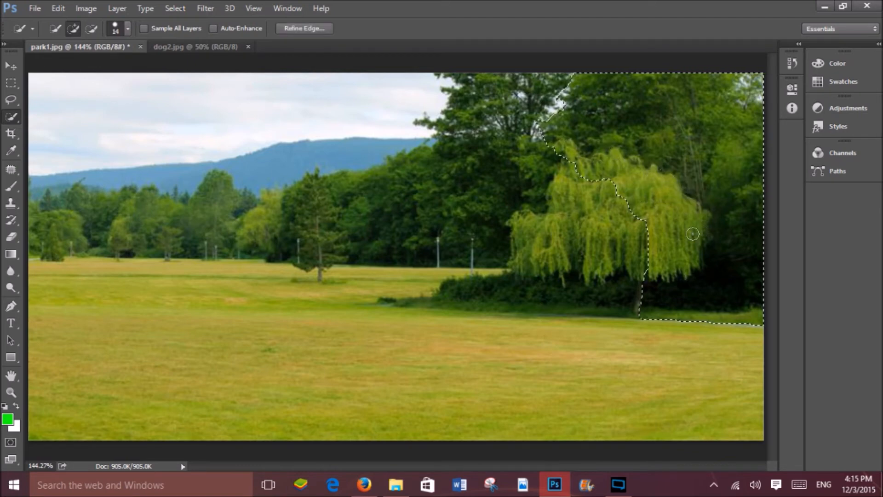
key("ctrl+d")
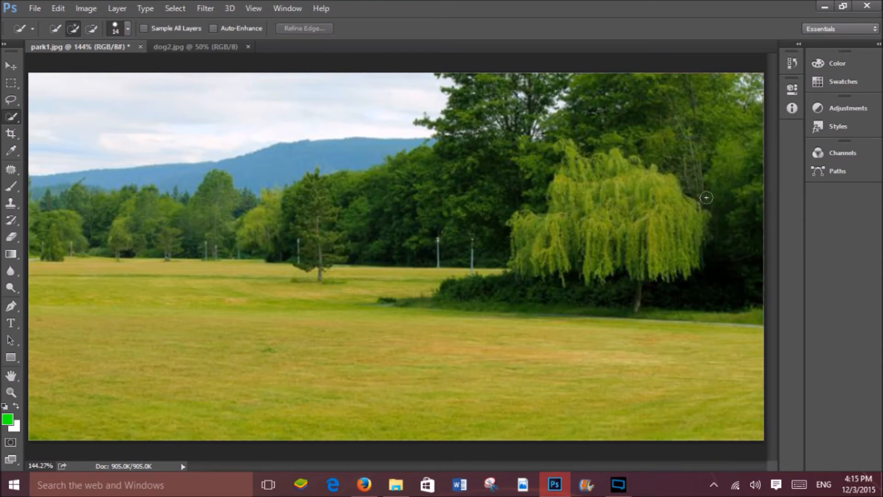
mouse_move(694, 244)
left_mouse_down()
mouse_move(681, 271)
mouse_move(669, 273)
left_mouse_up()
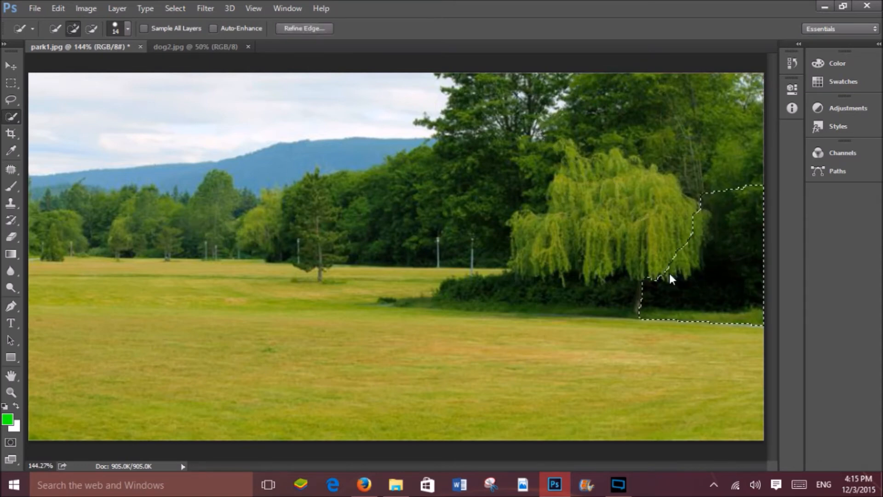
key("ctrl+d")
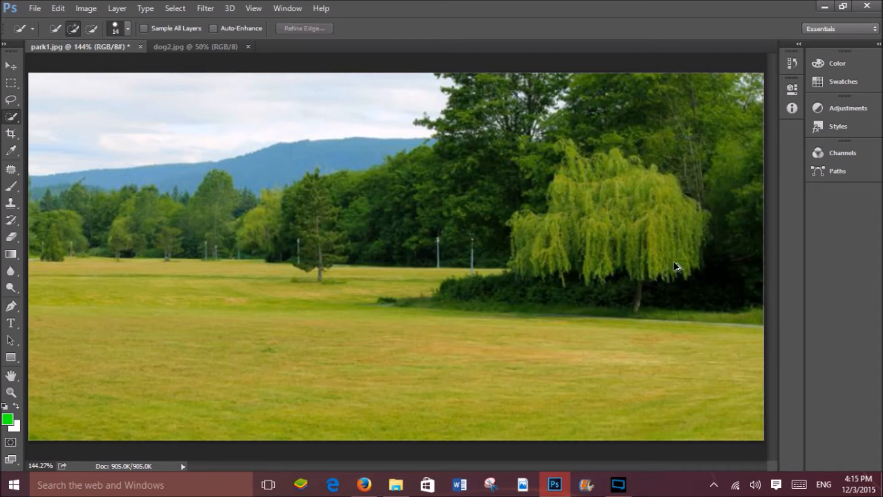
Select the willow with its surrounding trees, and subtract the trees above and beside it using a 5 px brush
mouse_move(648, 184)
left_mouse_down()
mouse_move(648, 248)
mouse_move(670, 243)
mouse_move(627, 261)
mouse_move(531, 270)
mouse_move(515, 253)
mouse_move(518, 215)
mouse_move(545, 207)
mouse_move(543, 190)
mouse_move(561, 170)
mouse_move(570, 185)
mouse_move(581, 275)
left_mouse_up()
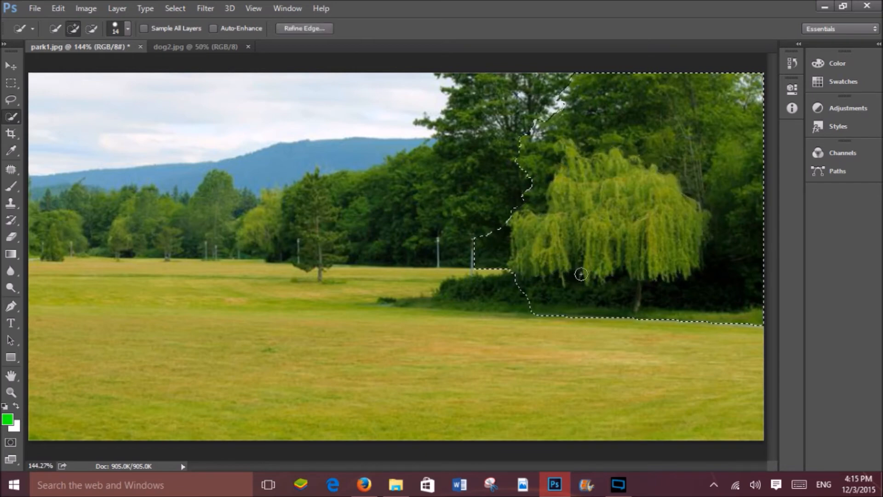
left_click(92, 29)
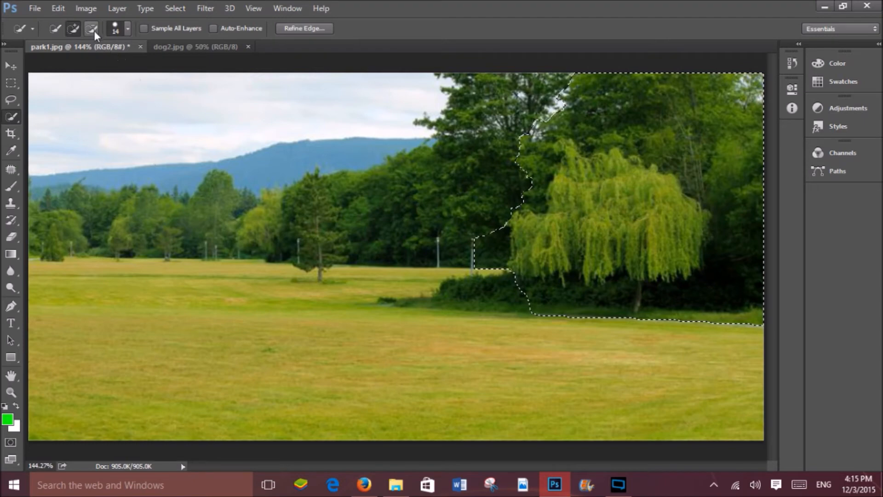
left_click(129, 29)
left_click_drag(65, 65, 59, 63)
mouse_move(580, 82)
left_mouse_down()
mouse_move(687, 107)
mouse_move(721, 136)
mouse_move(749, 191)
mouse_move(760, 268)
left_mouse_up()
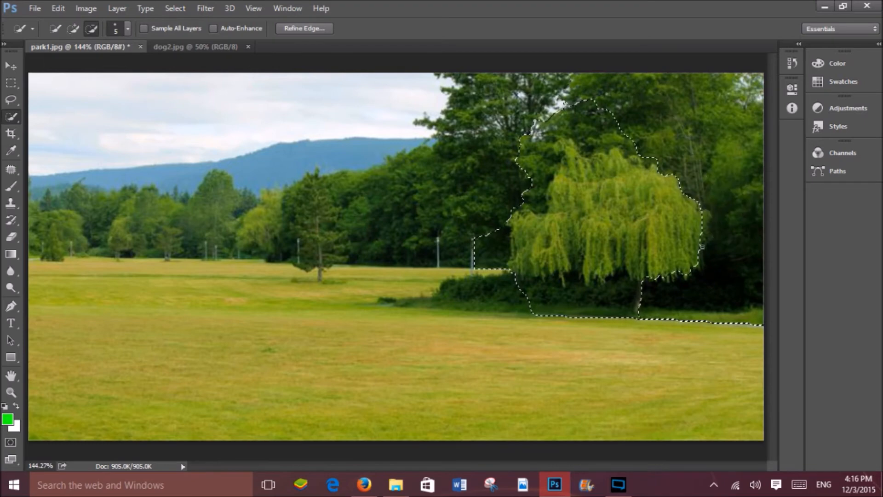
Discard the current selection and make a new Quick Selection around the willow's crown with the 5 px brush
left_click(55, 28)
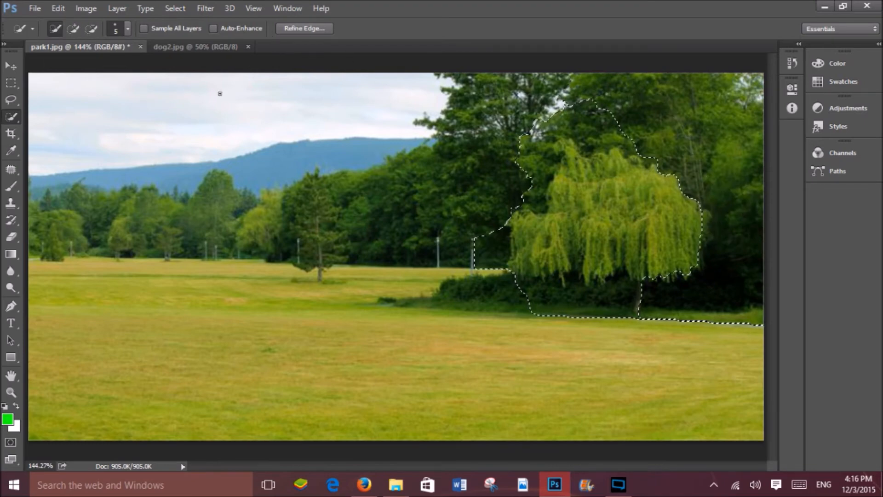
left_click(702, 209)
mouse_move(694, 247)
left_mouse_down()
mouse_move(681, 272)
mouse_move(688, 250)
mouse_move(653, 280)
mouse_move(671, 260)
mouse_move(659, 257)
left_mouse_up()
key("ctrl+z")
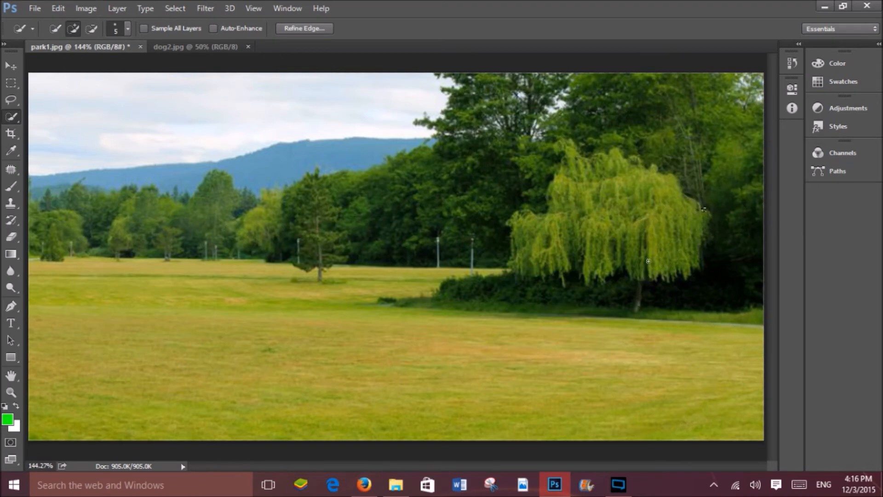
mouse_move(696, 218)
left_mouse_down()
mouse_move(625, 193)
mouse_move(561, 154)
mouse_move(559, 184)
mouse_move(524, 248)
mouse_move(556, 275)
mouse_move(483, 253)
left_mouse_up()
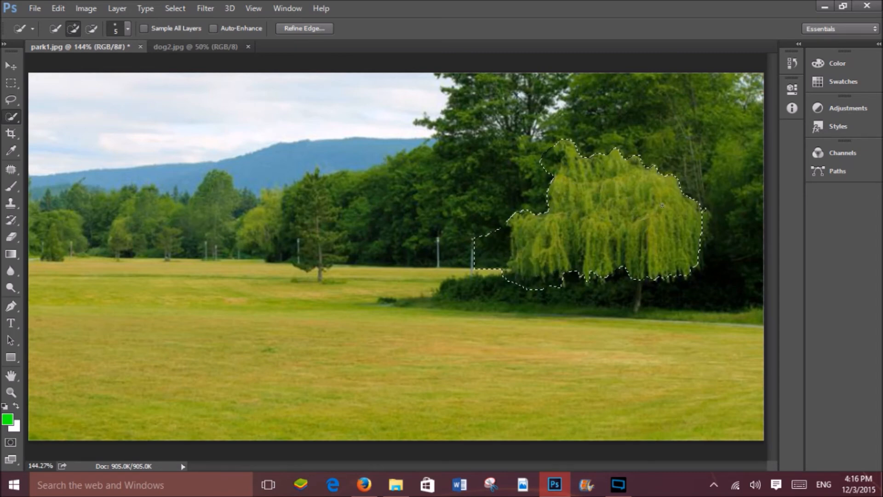
Replace the newly selected willow crown with a Content-Aware fill in Normal mode at 100% opacity
right_click(639, 216)
key("Escape")
key("shift+BackSpace")
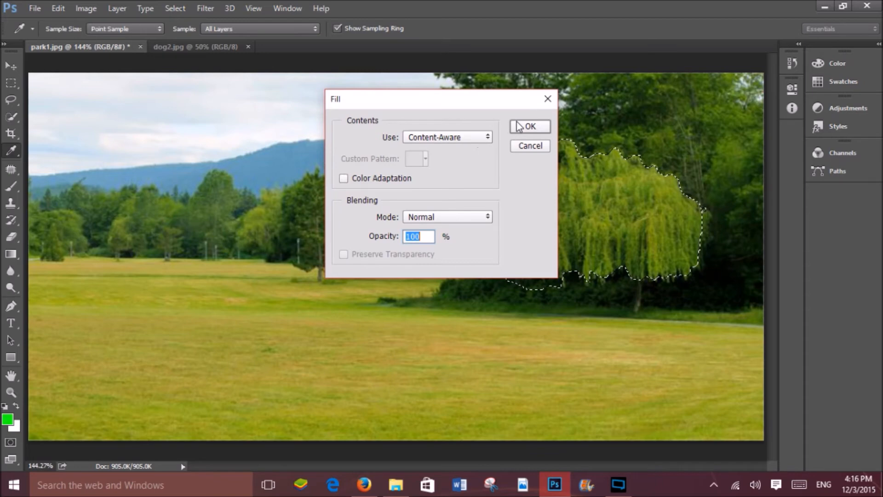
left_click(530, 127)
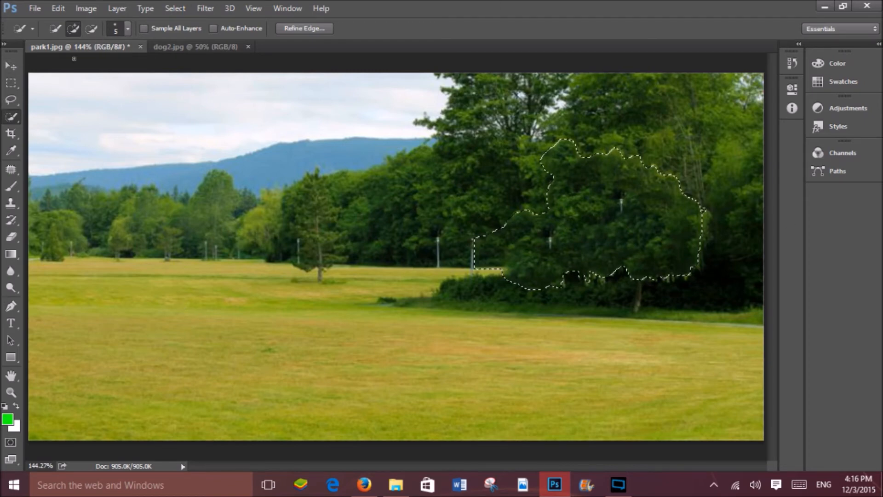
Clear the selection around the filled willow area in the park picture
right_click(597, 190)
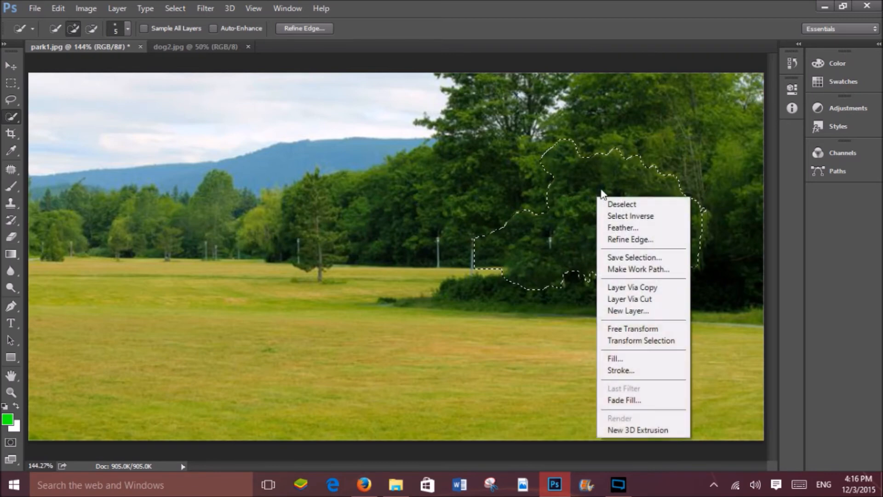
left_click(642, 204)
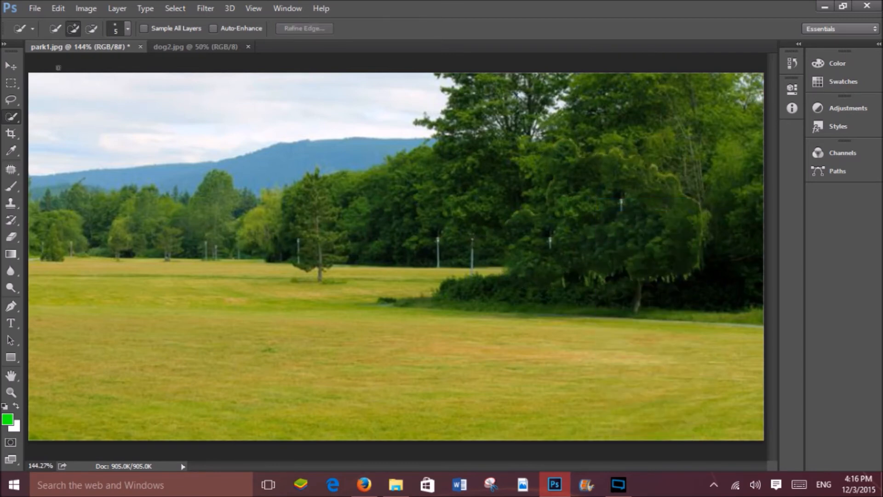
Examine the filled willow area at high magnification, and check how it blends into the whole park picture
left_click(11, 392)
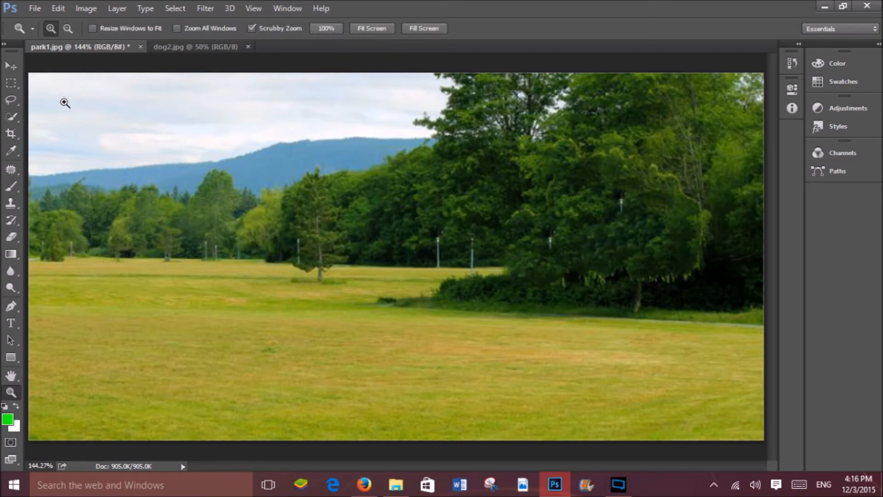
left_click(672, 192)
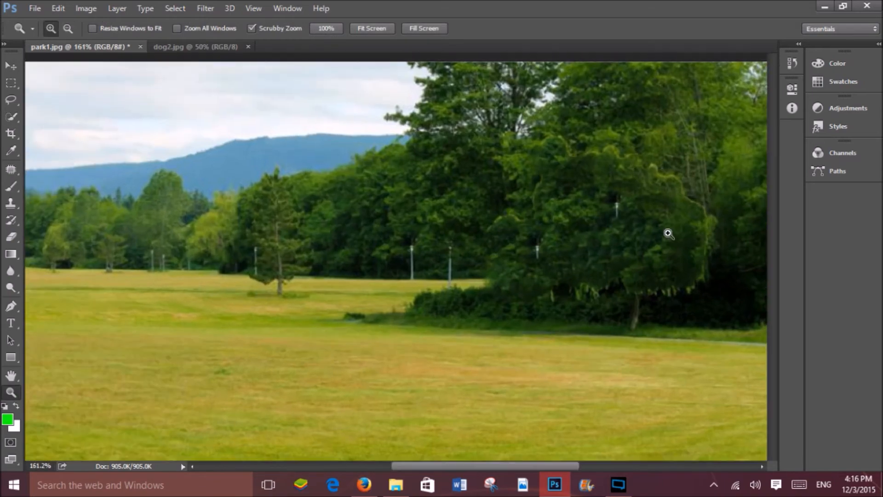
left_click(666, 184)
left_click(653, 175)
left_click(640, 173)
left_click(640, 173)
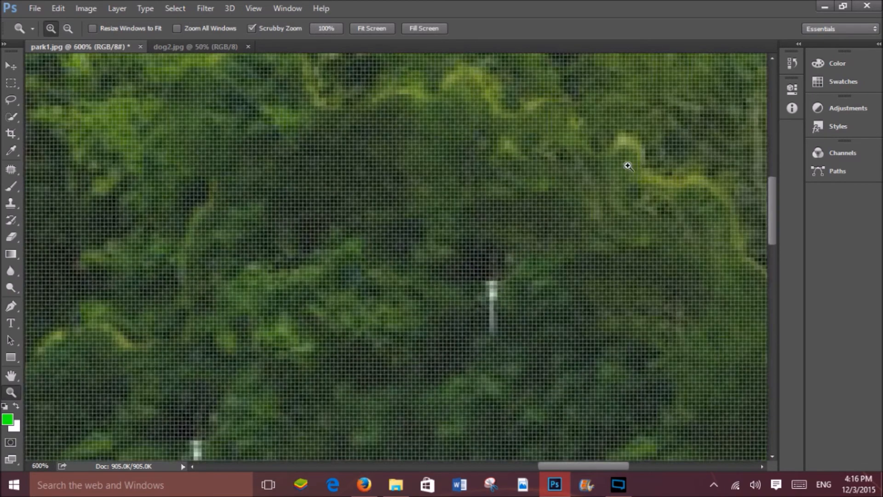
left_click(644, 148)
left_click(641, 145)
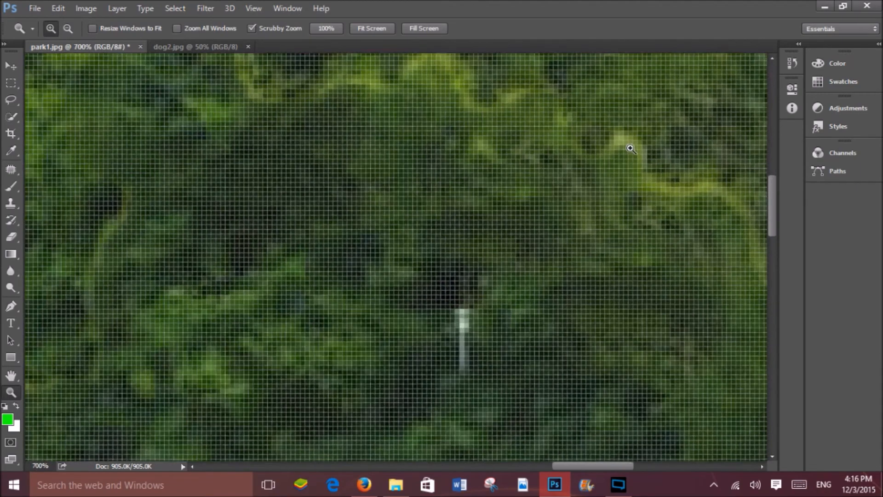
left_click(632, 145)
left_click(630, 148)
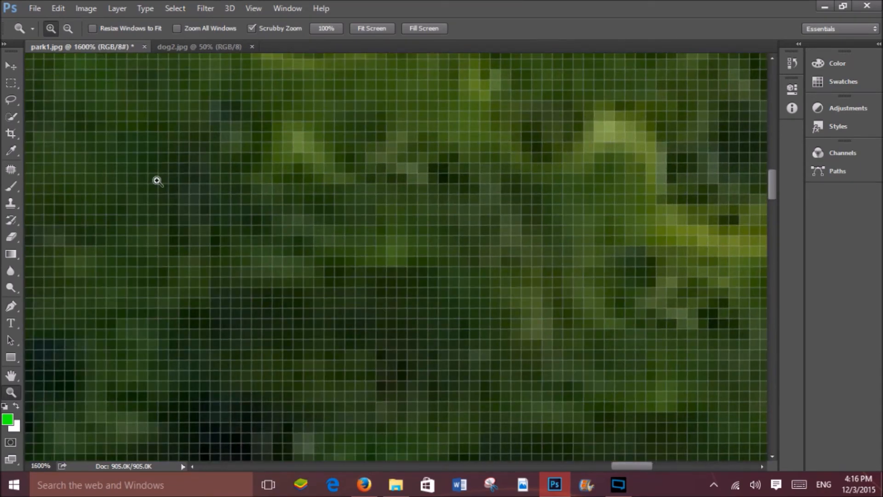
left_click(68, 28)
left_click(271, 216)
left_click(270, 216)
left_click(271, 216)
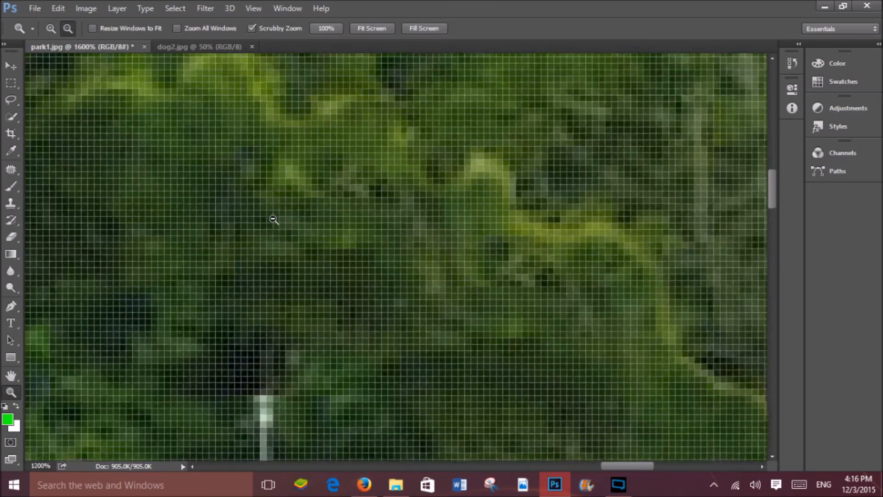
left_click(271, 216)
left_click(270, 217)
left_click(270, 216)
left_click(271, 216)
left_click(271, 216)
left_click(270, 216)
left_click(270, 217)
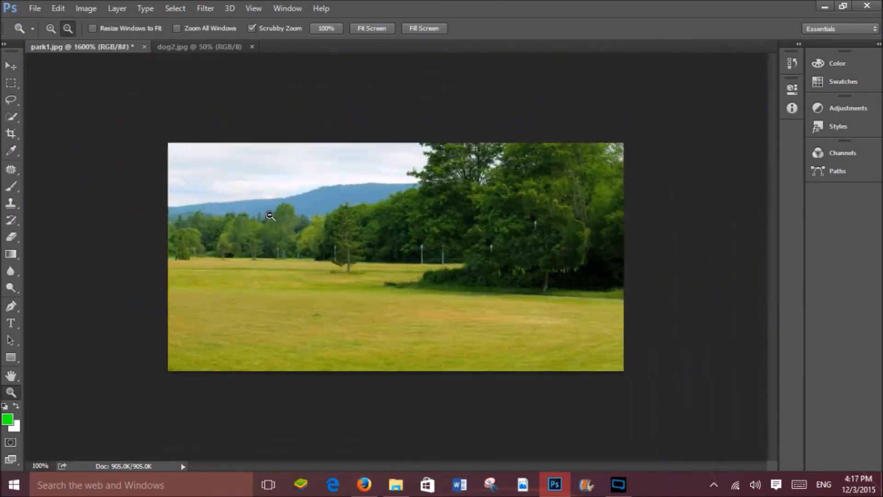
left_click(312, 223)
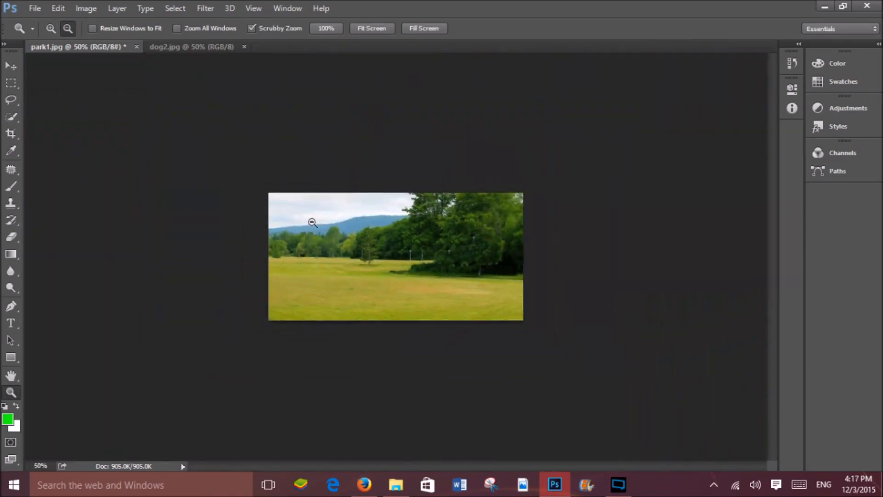
left_click(409, 28)
left_click(365, 30)
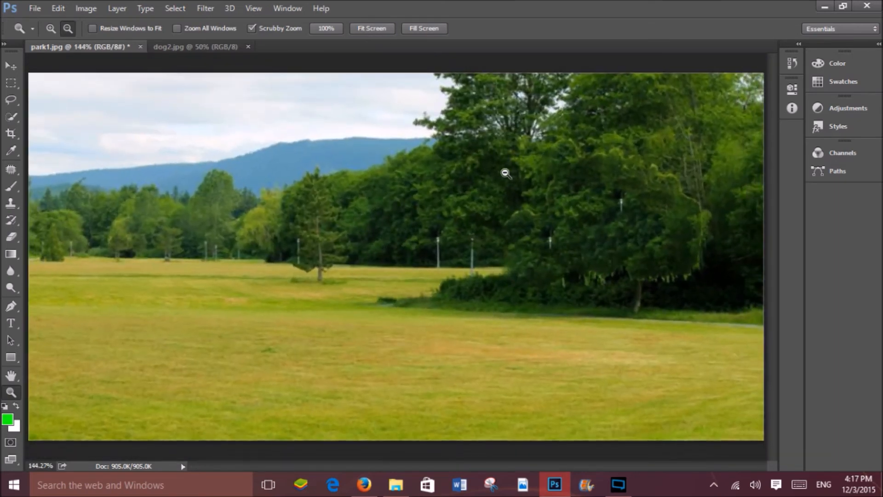
left_click(414, 263)
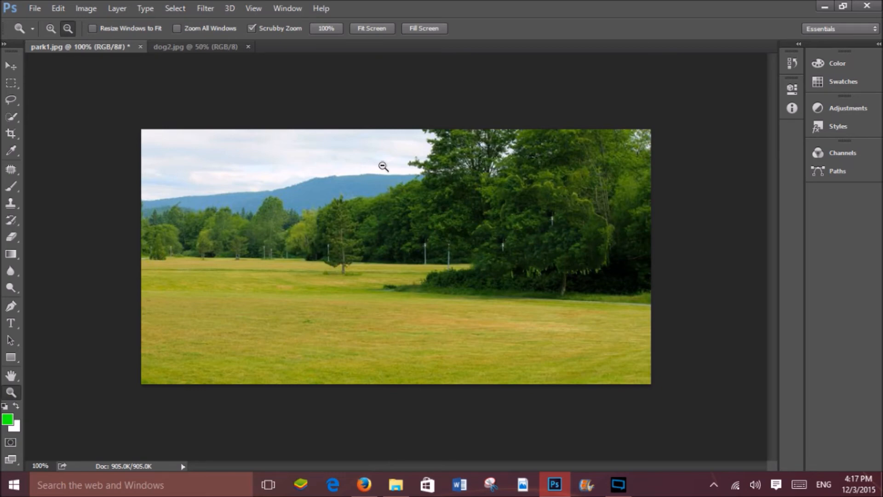
Select the whole dog in dog2.jpg, including tail and all legs, with a 9 px Quick Selection brush
left_click(164, 47)
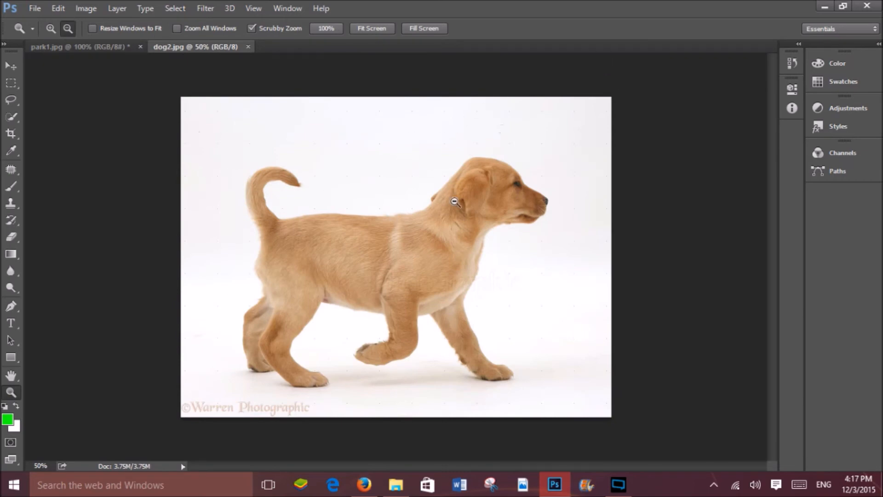
left_click(91, 47)
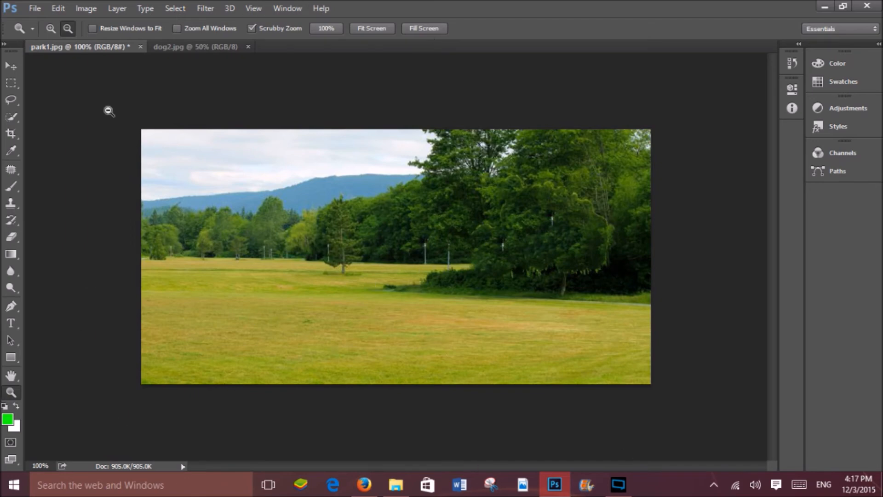
left_click(153, 49)
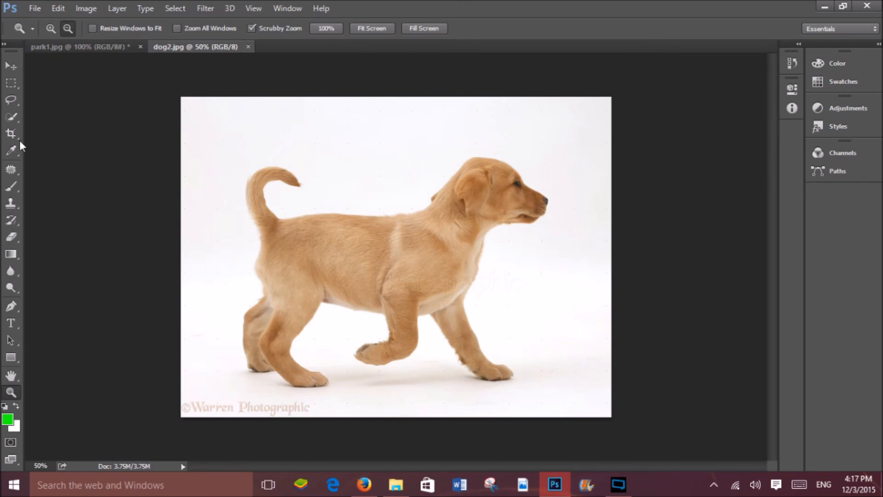
left_click(11, 117)
left_click(128, 29)
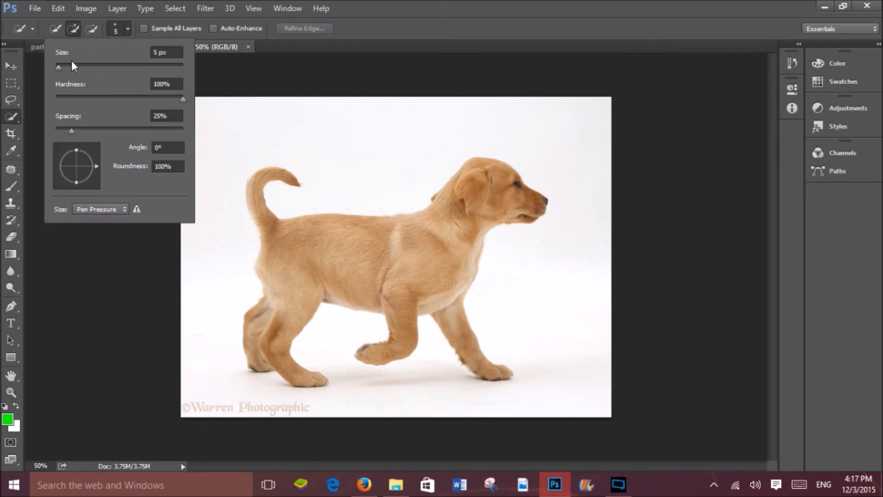
left_click(61, 66)
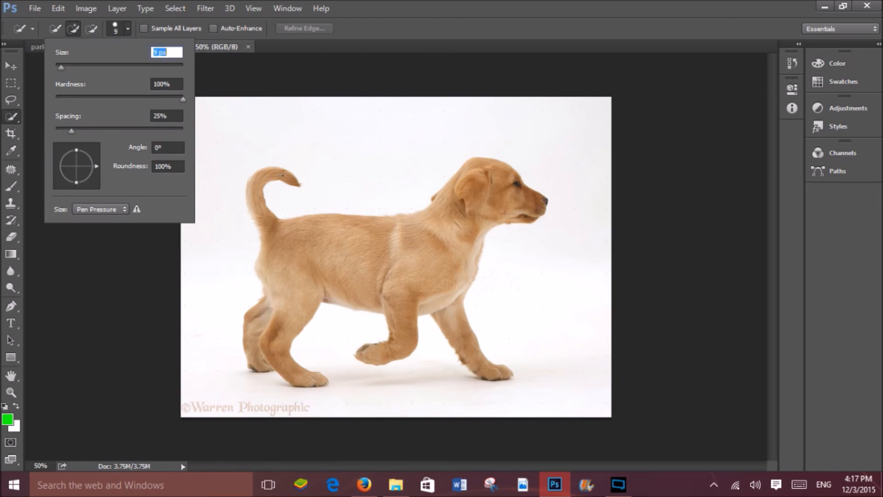
left_click(294, 181)
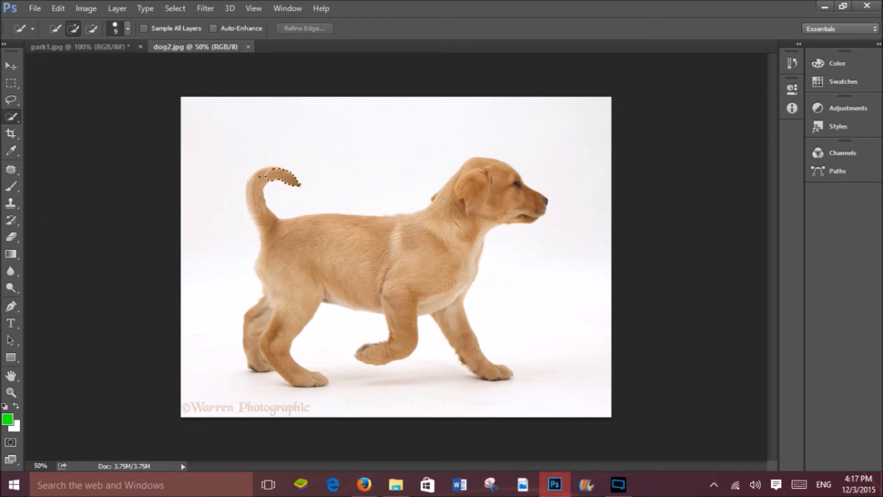
mouse_move(256, 218)
left_mouse_down()
mouse_move(276, 241)
mouse_move(332, 226)
mouse_move(389, 242)
mouse_move(451, 237)
left_mouse_up()
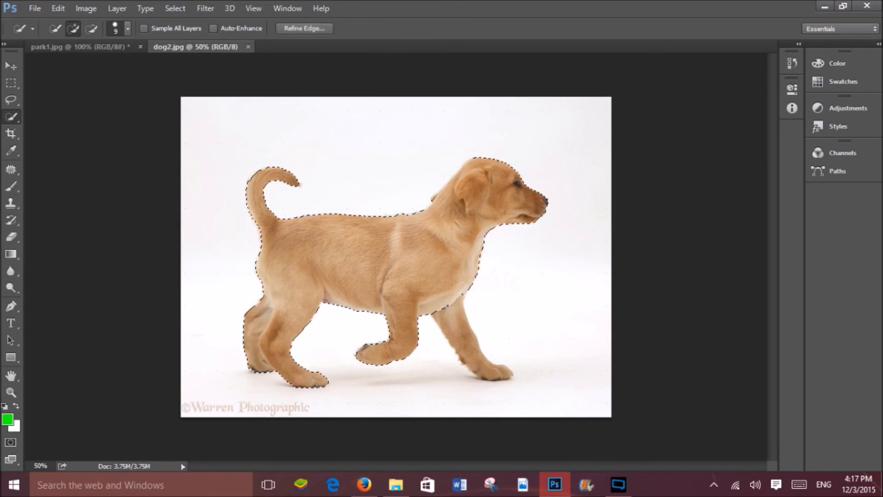
left_click_drag(450, 309, 466, 344)
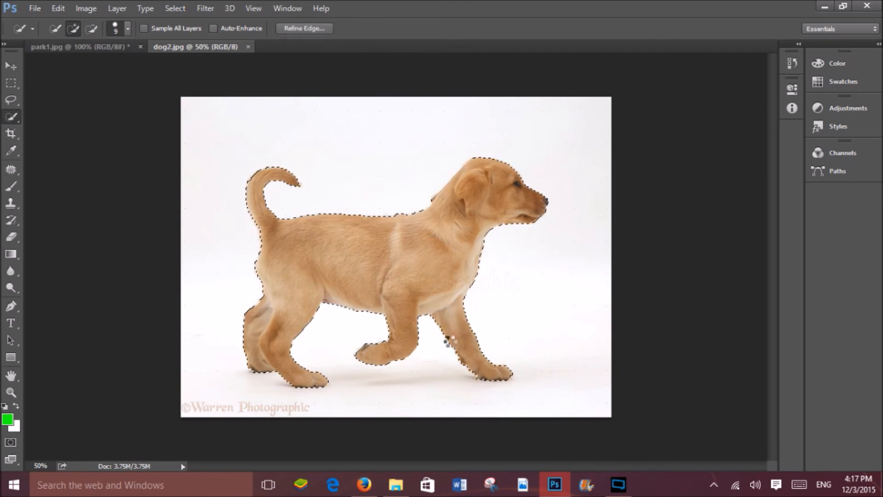
Move the selected dog cut-out from dog2.jpg into the park1.jpg picture
left_click(11, 65)
left_click_drag(400, 248, 303, 306)
left_click_drag(345, 258, 351, 219)
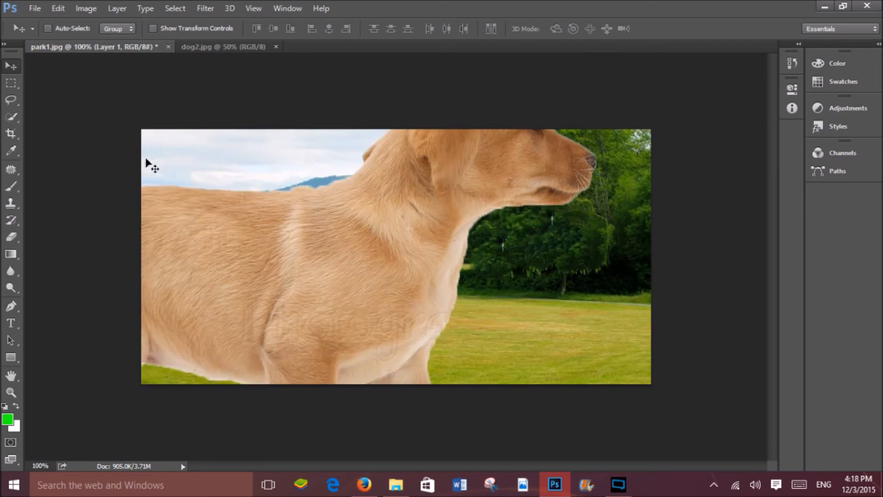
Free-transform the dog to about 58.5% width and 54.9% height, and move it fully inside the park picture
left_click(11, 116)
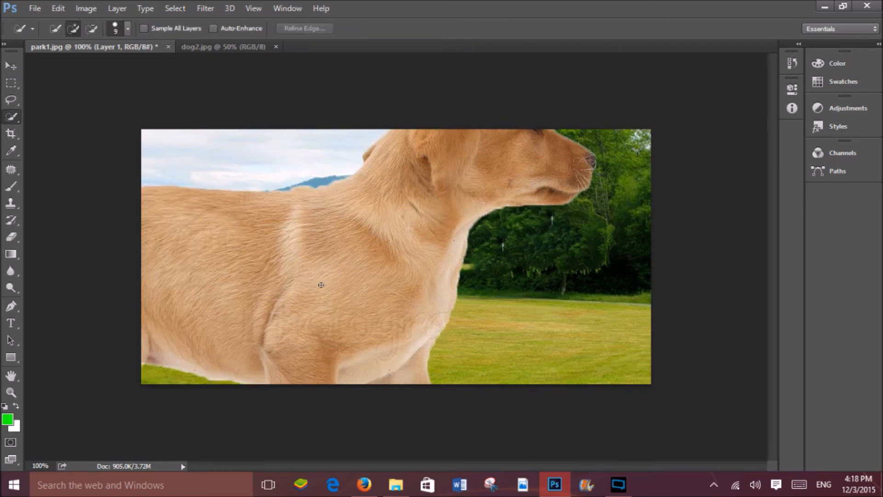
right_click(319, 268)
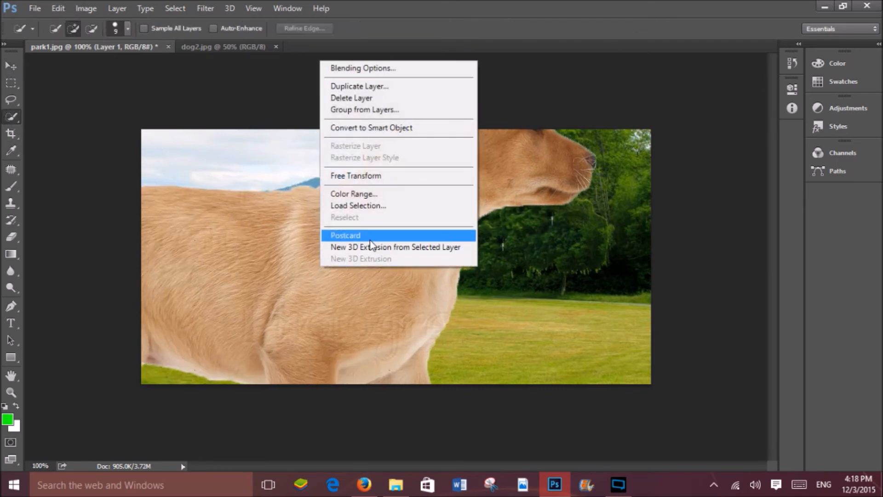
left_click(371, 177)
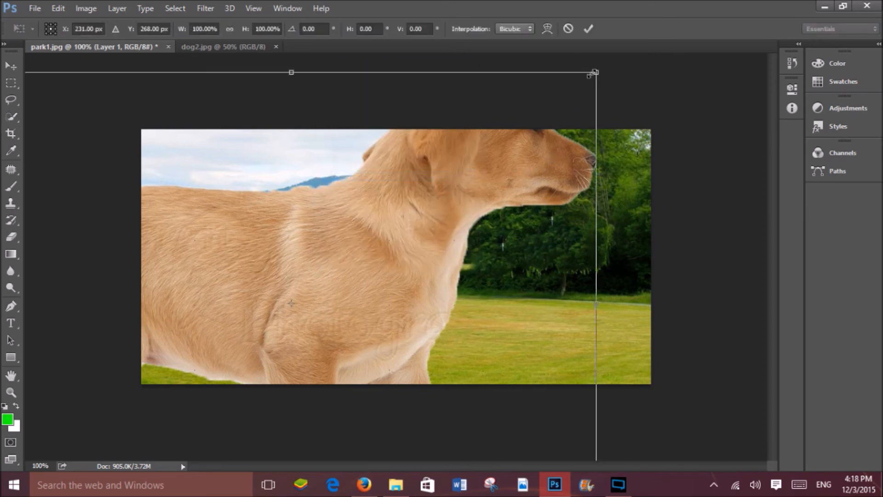
left_click_drag(594, 73, 343, 281)
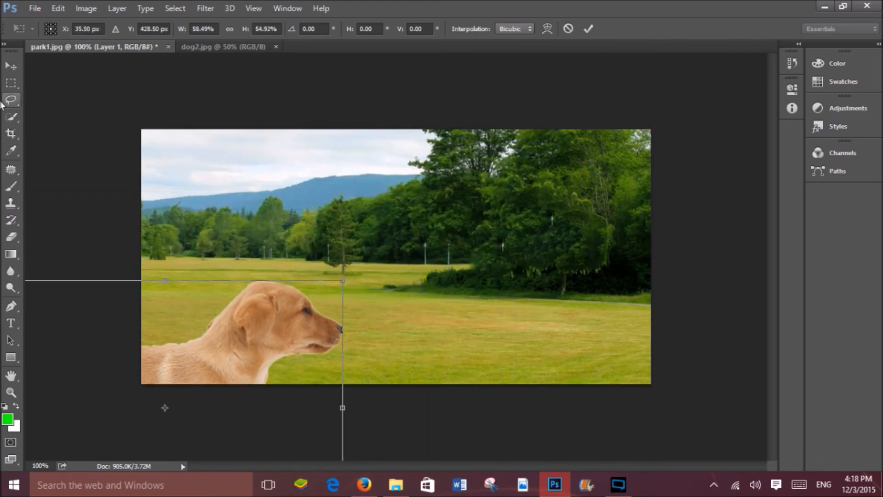
left_click(8, 67)
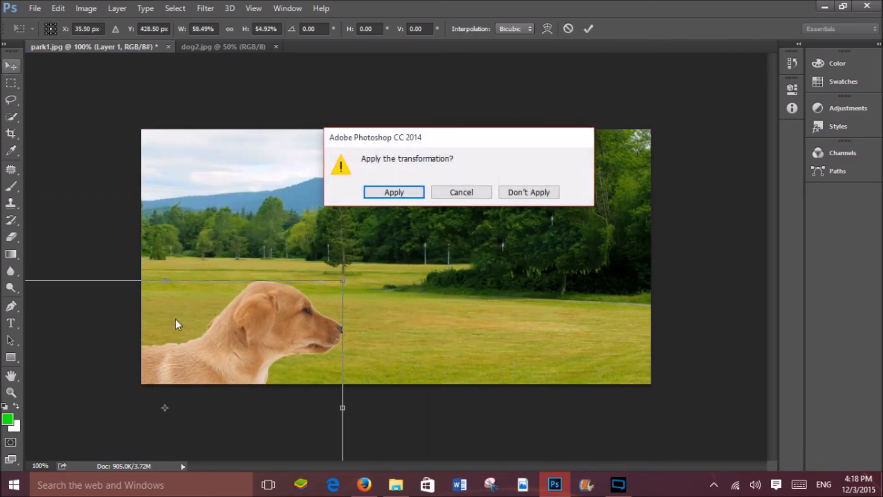
left_click(388, 188)
left_click_drag(246, 327, 465, 180)
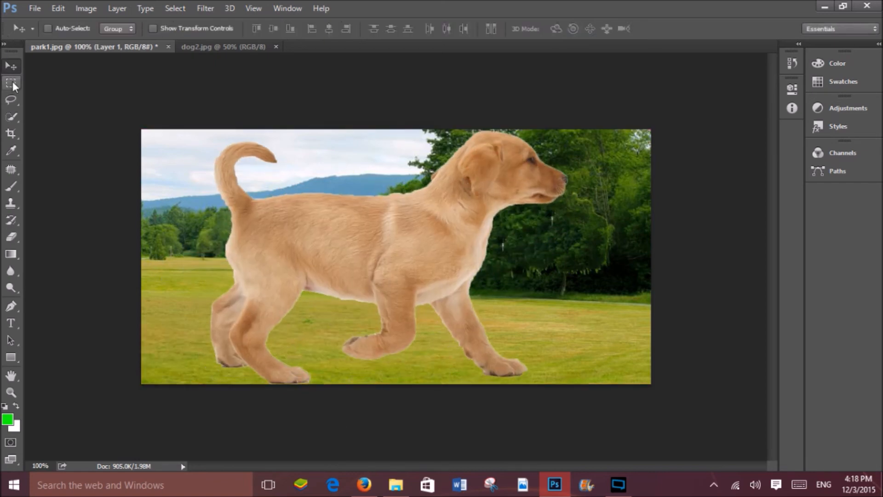
Scale the dog down to about 22.5% width and 21.5% height, and place it on the lawn near the picture's left edge
left_click(11, 116)
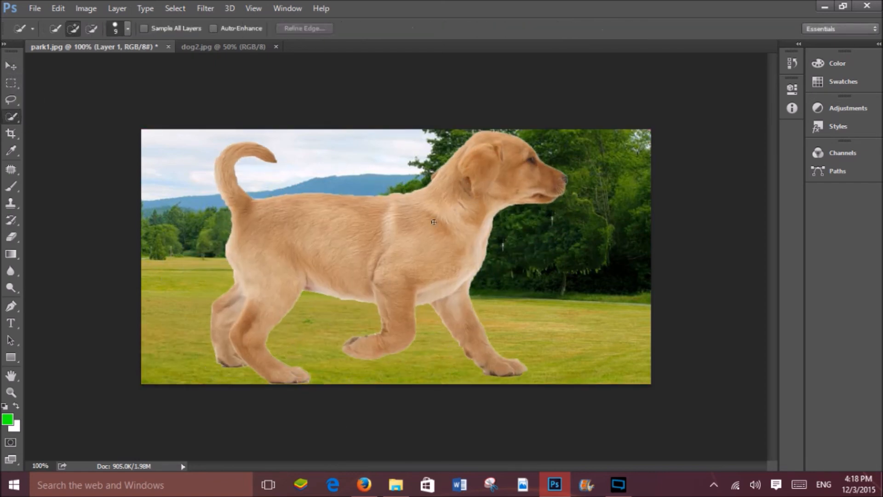
right_click(434, 223)
left_click(483, 339)
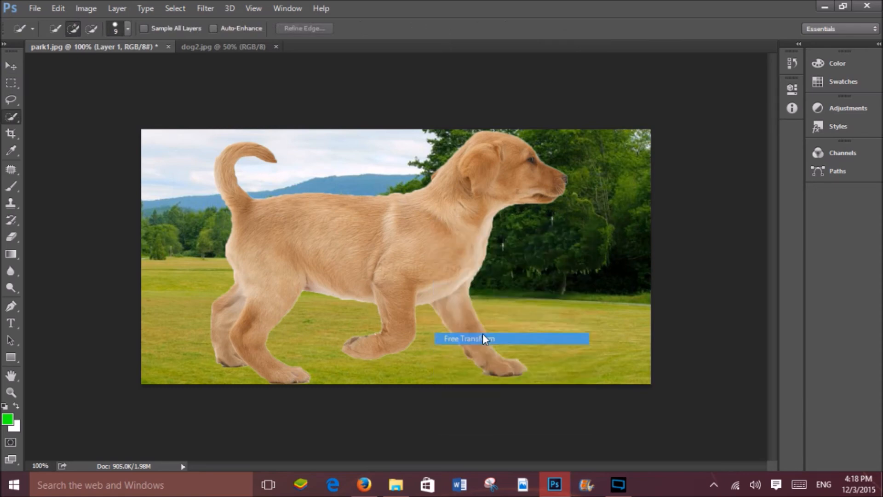
left_click_drag(566, 132, 291, 330)
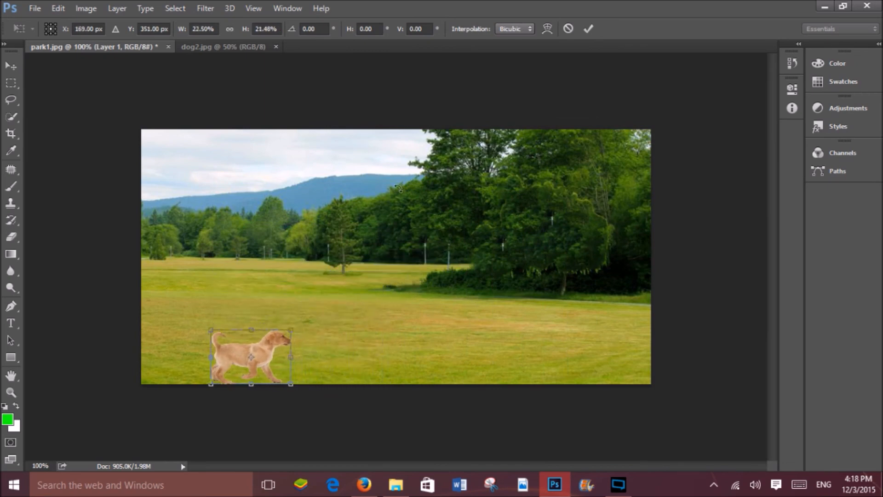
left_click(593, 28)
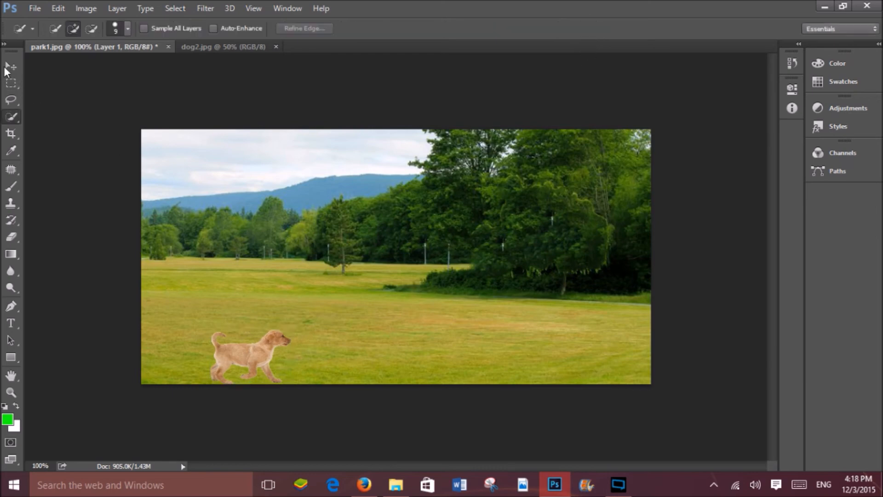
left_click(6, 67)
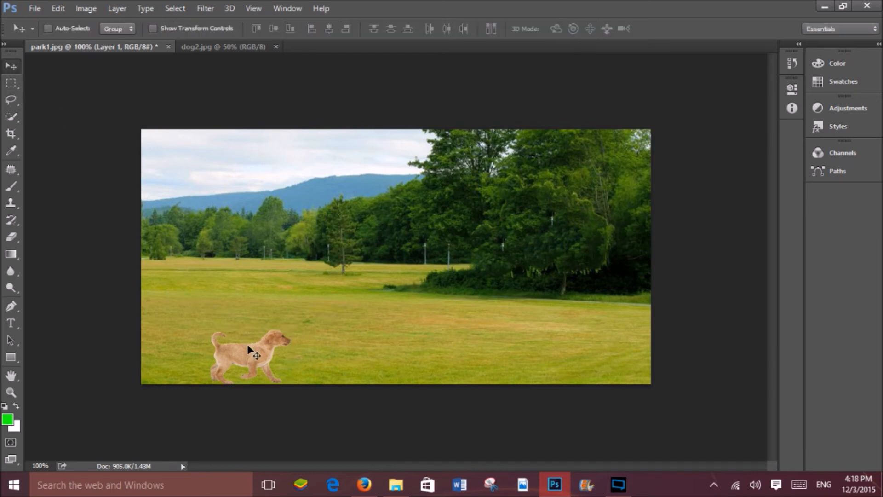
left_click_drag(247, 349, 191, 327)
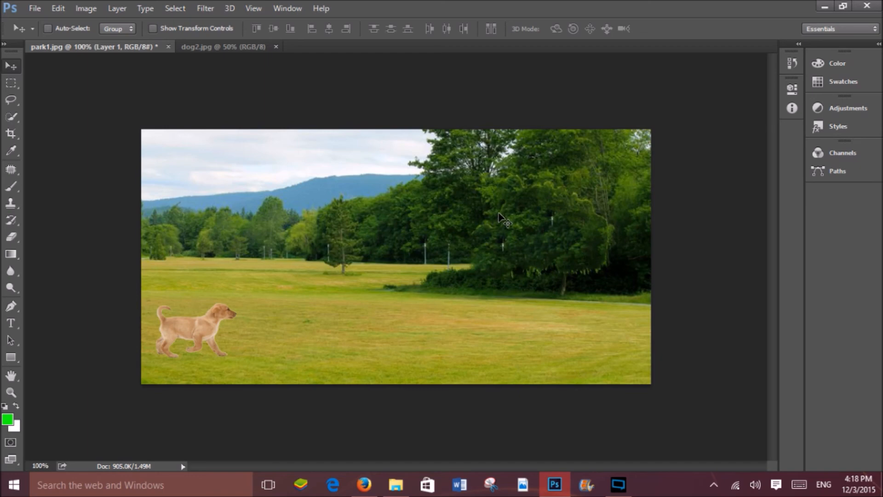
Save the finished composite to the Desktop as a JPEG named photoshop, with quality 12 (Maximum) and the Baseline ("Standard") format option
key("ctrl+s")
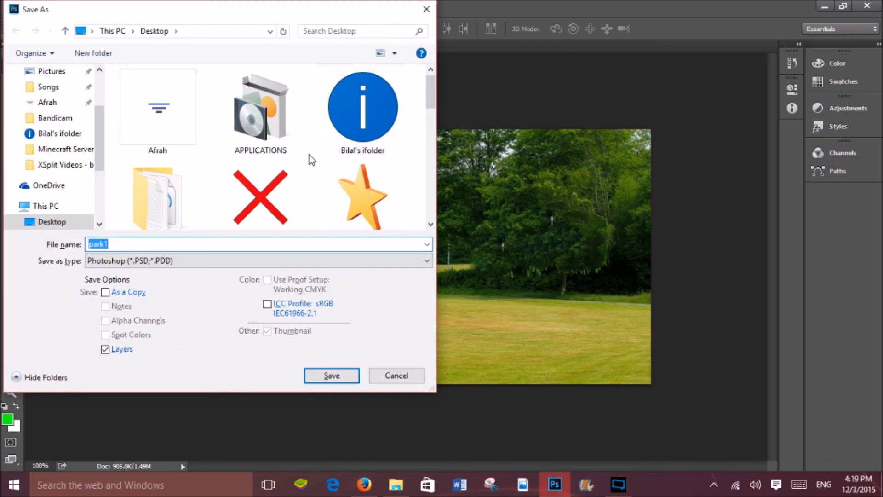
left_click(409, 263)
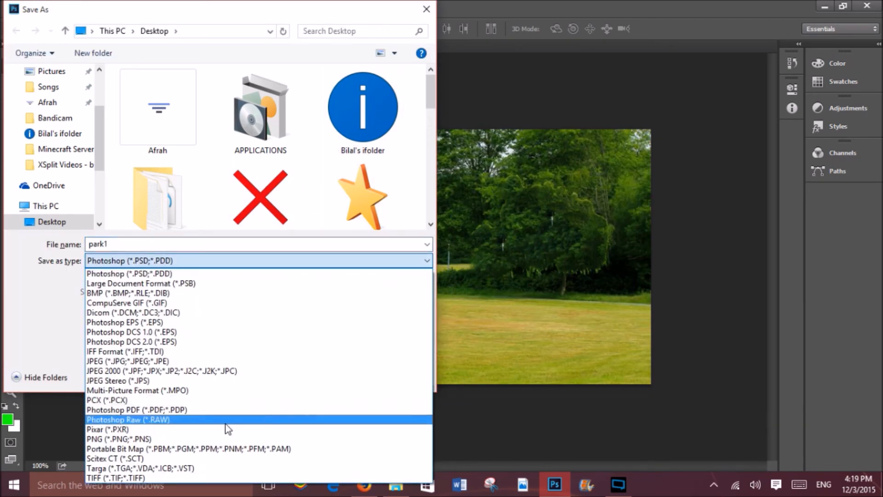
left_click(173, 362)
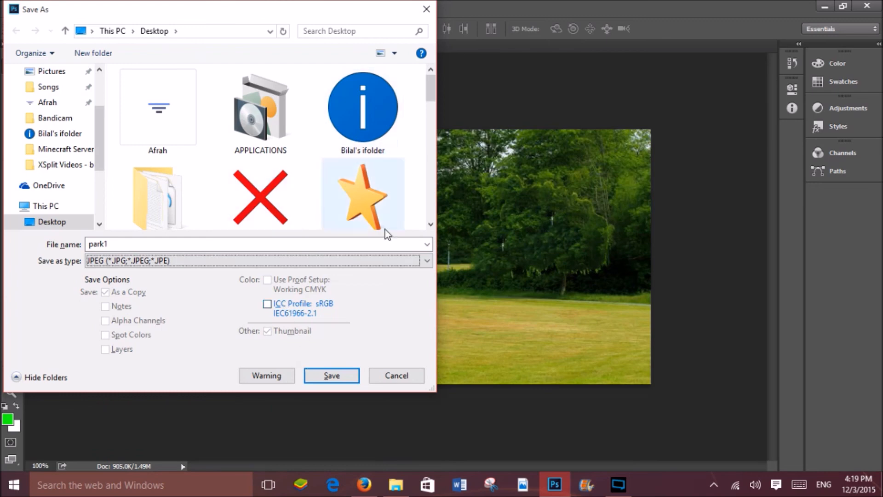
left_click(291, 246)
type("p")
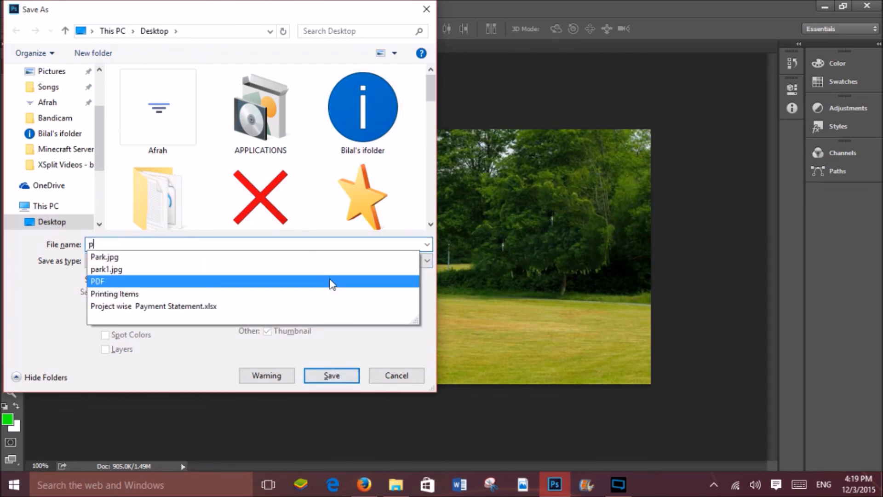
type("hoto")
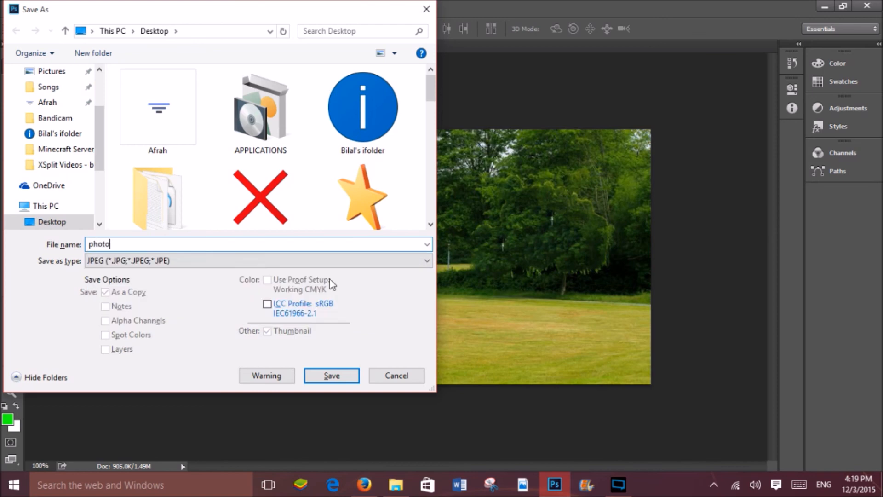
type("shop")
key("Return")
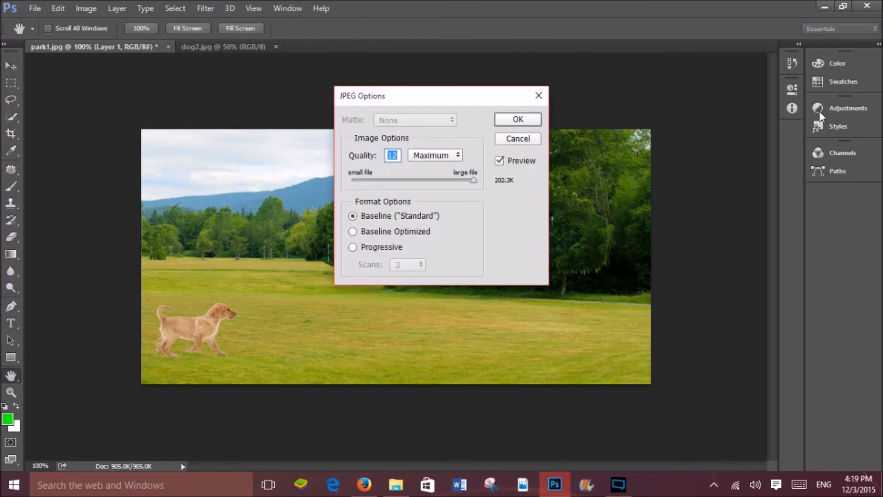
left_click(522, 120)
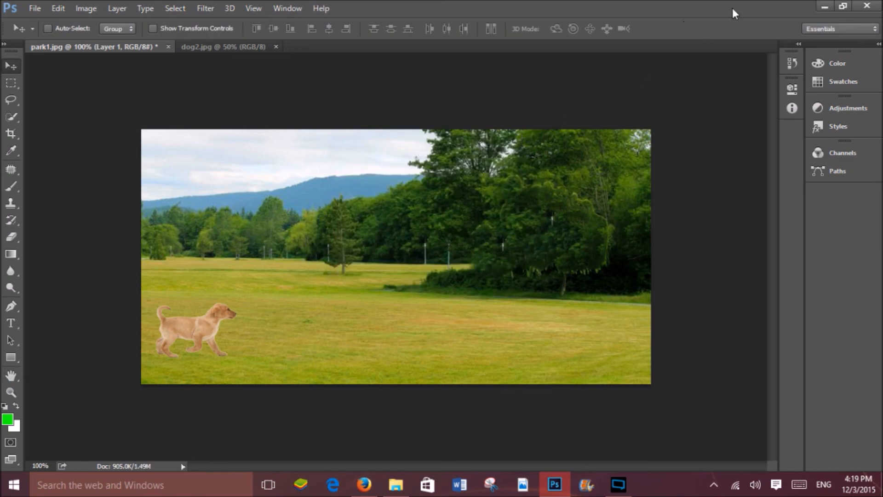
Switch to the desktop, view the saved photoshop.jpg in Photos, and look back at the original park1.jpg
left_click(842, 6)
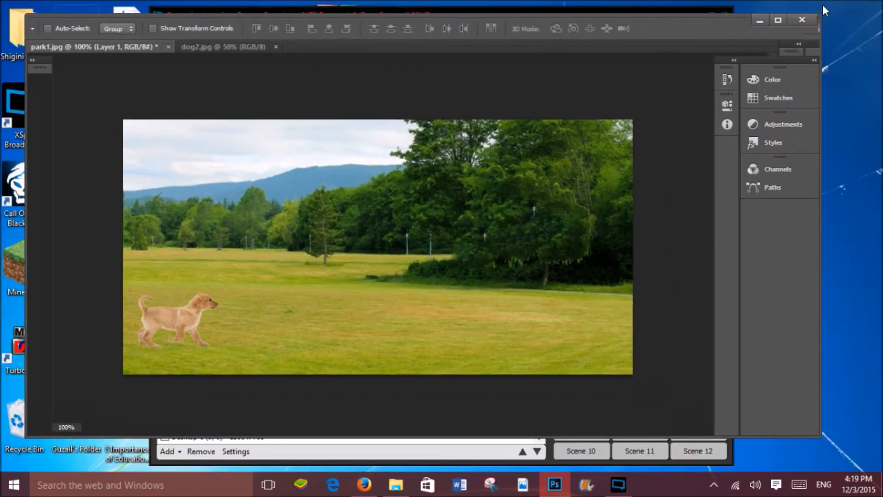
left_click(766, 19)
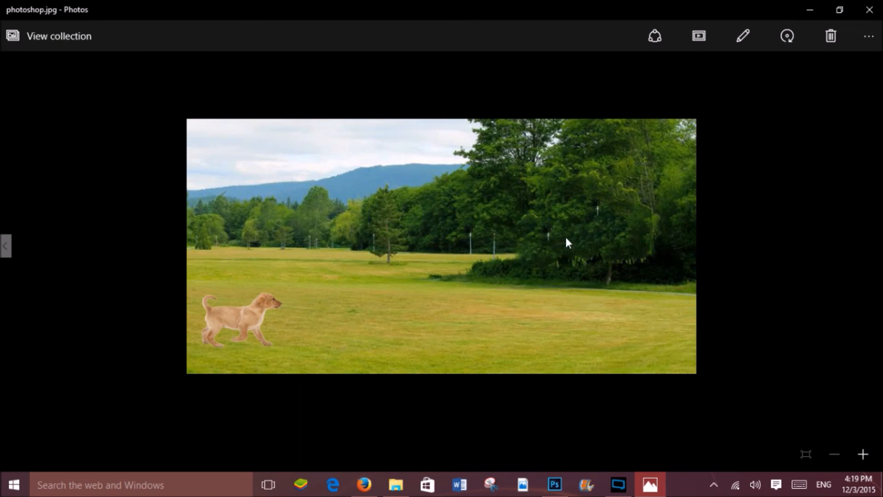
key("Left")
key("Left")
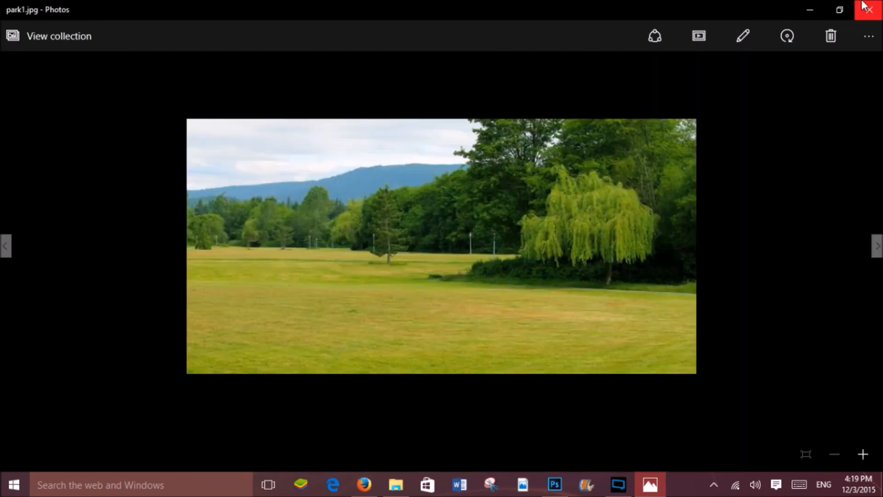
left_click(810, 10)
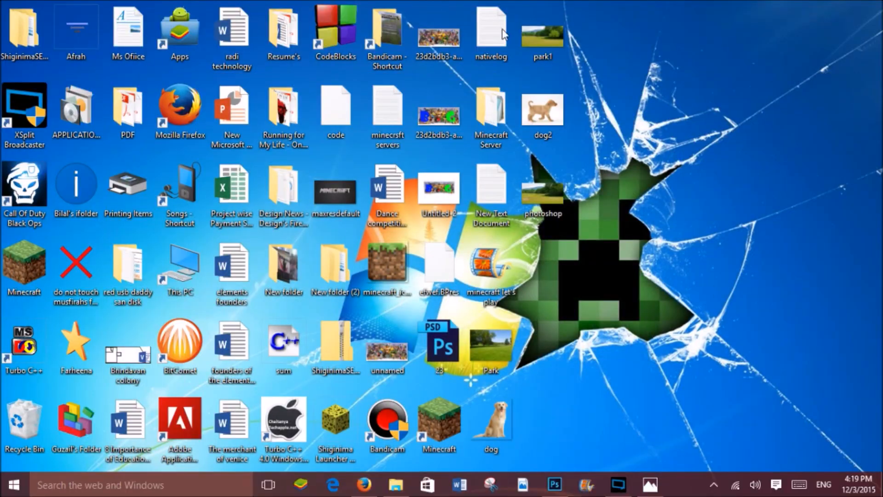
Move the park1 picture between dog2 and photoshop on the desktop, and open it in Photos
left_click_drag(585, 168, 548, 123)
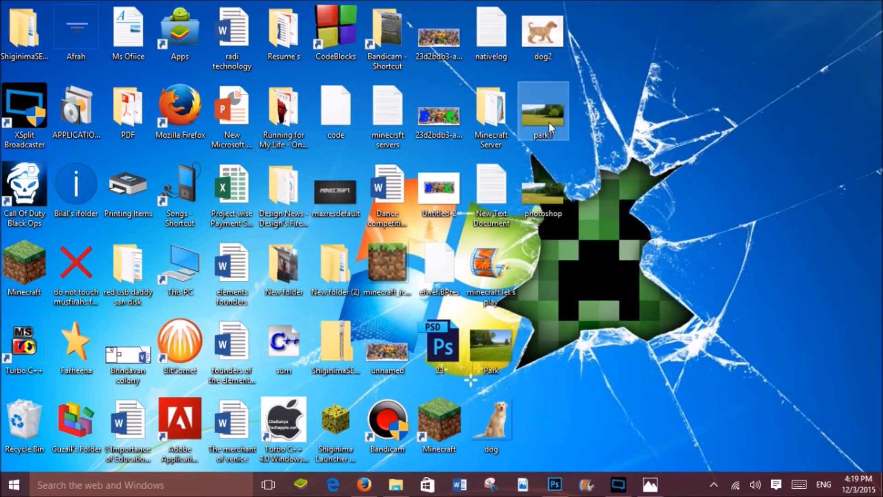
double_click(543, 112)
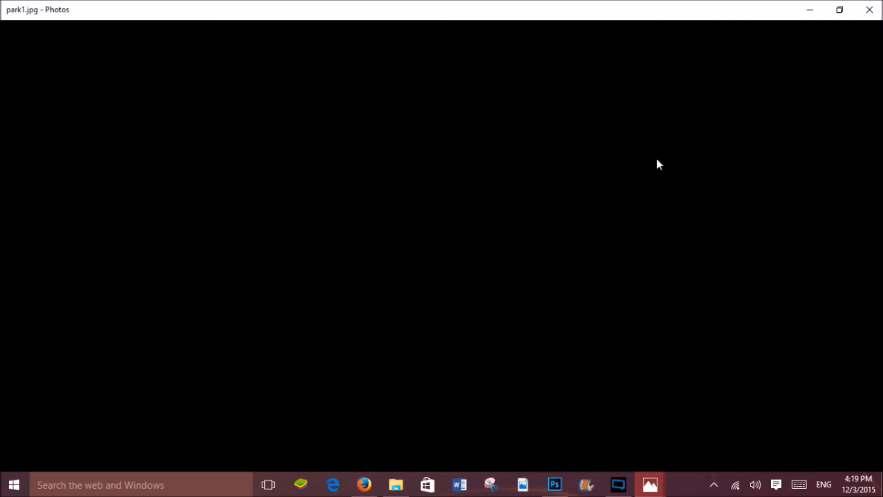
Compare the originals park1.jpg and dog2.jpg with the combined photoshop.jpg in Photos, and close the viewer
key("Left")
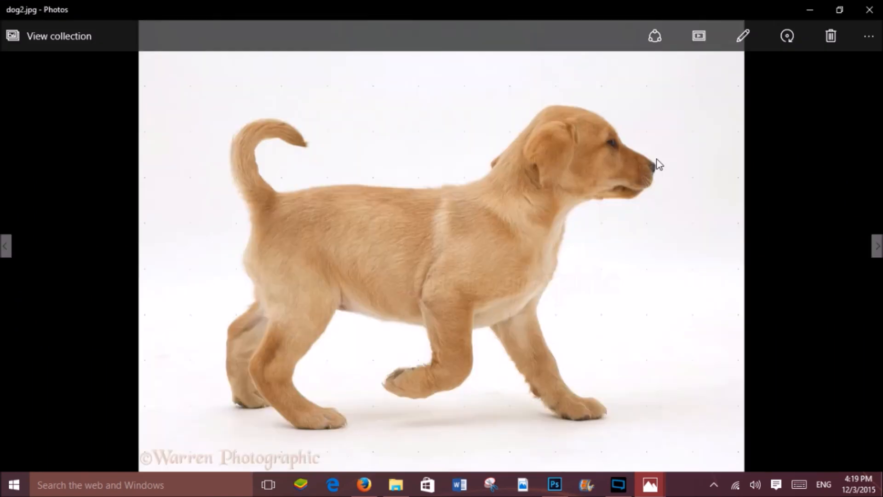
key("Right")
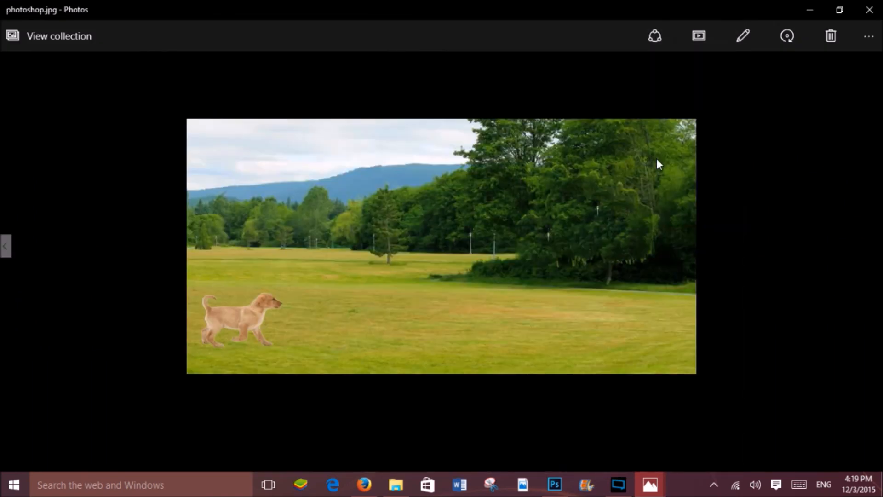
key("Left")
key("Left")
key("Right")
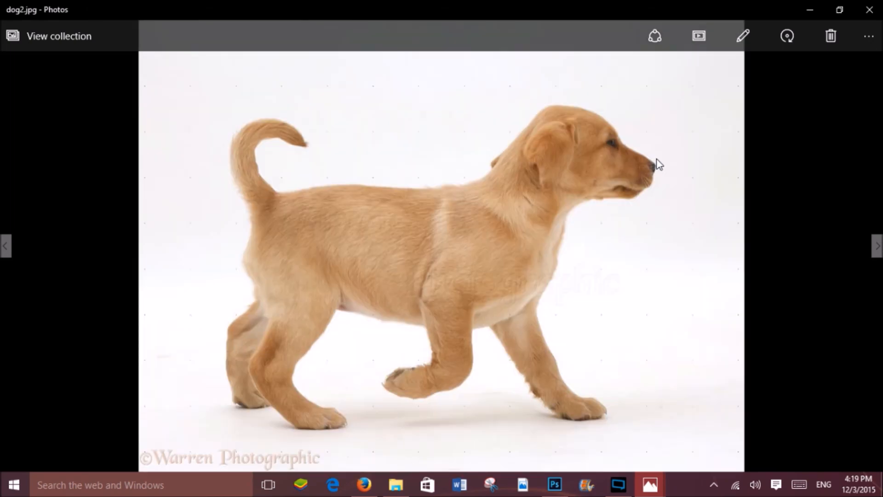
key("Right")
key("Left")
key("Left")
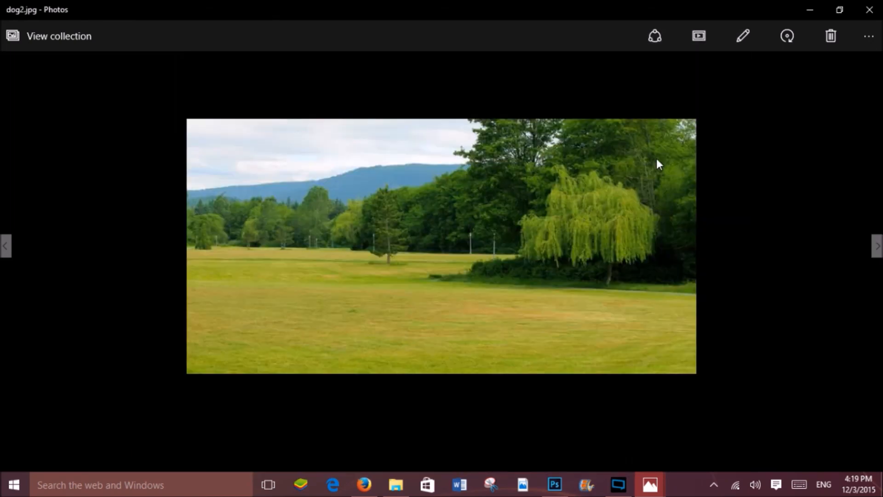
key("Right")
key("Right")
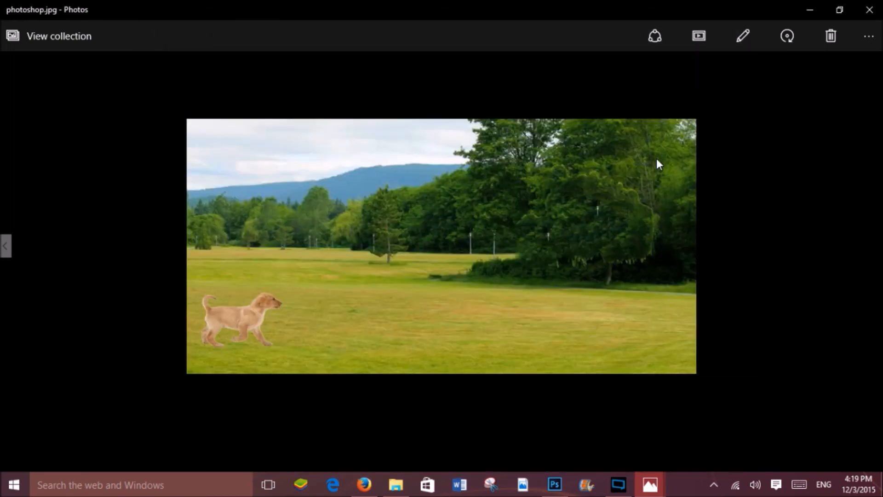
key("Left")
key("Left")
key("Right")
key("Right")
left_click(870, 8)
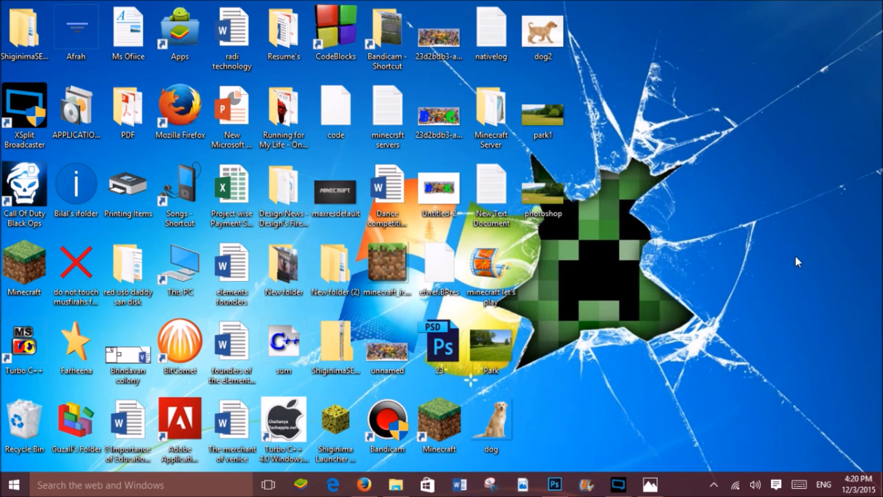